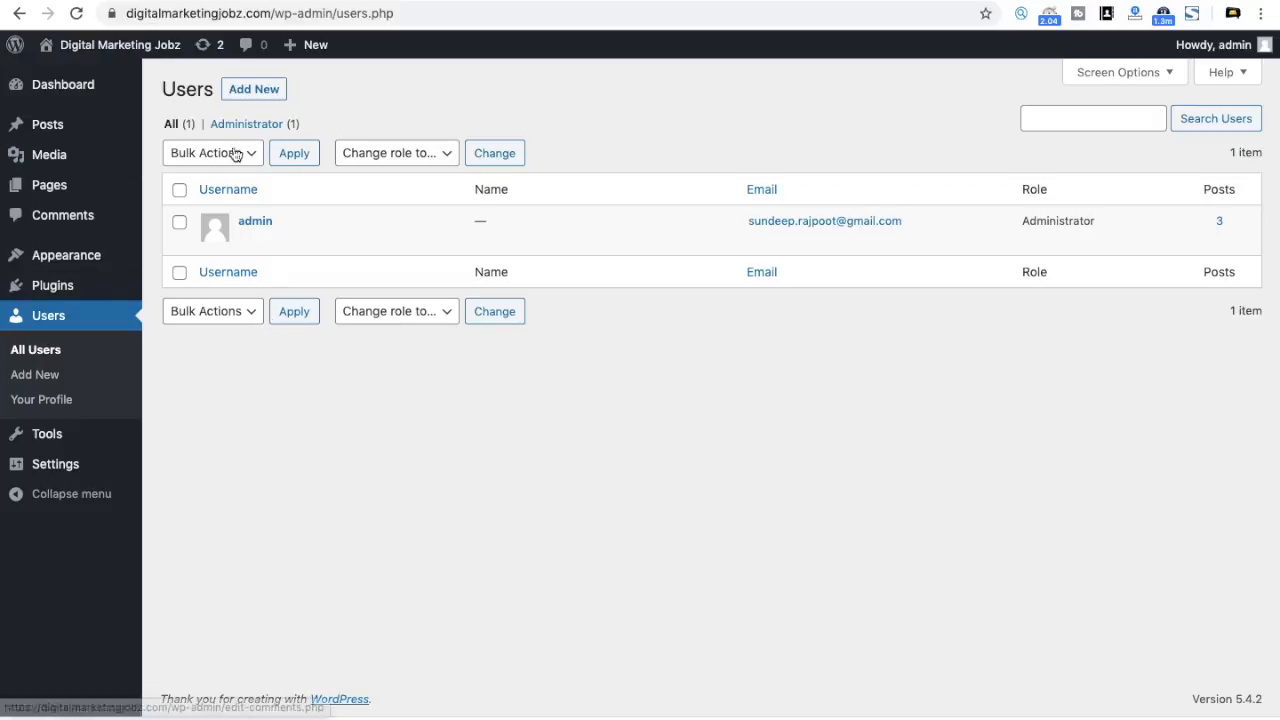
# Step: Start a new user, enter the username, and reuse it to build the e-mail address
pyautogui.click(251, 93)
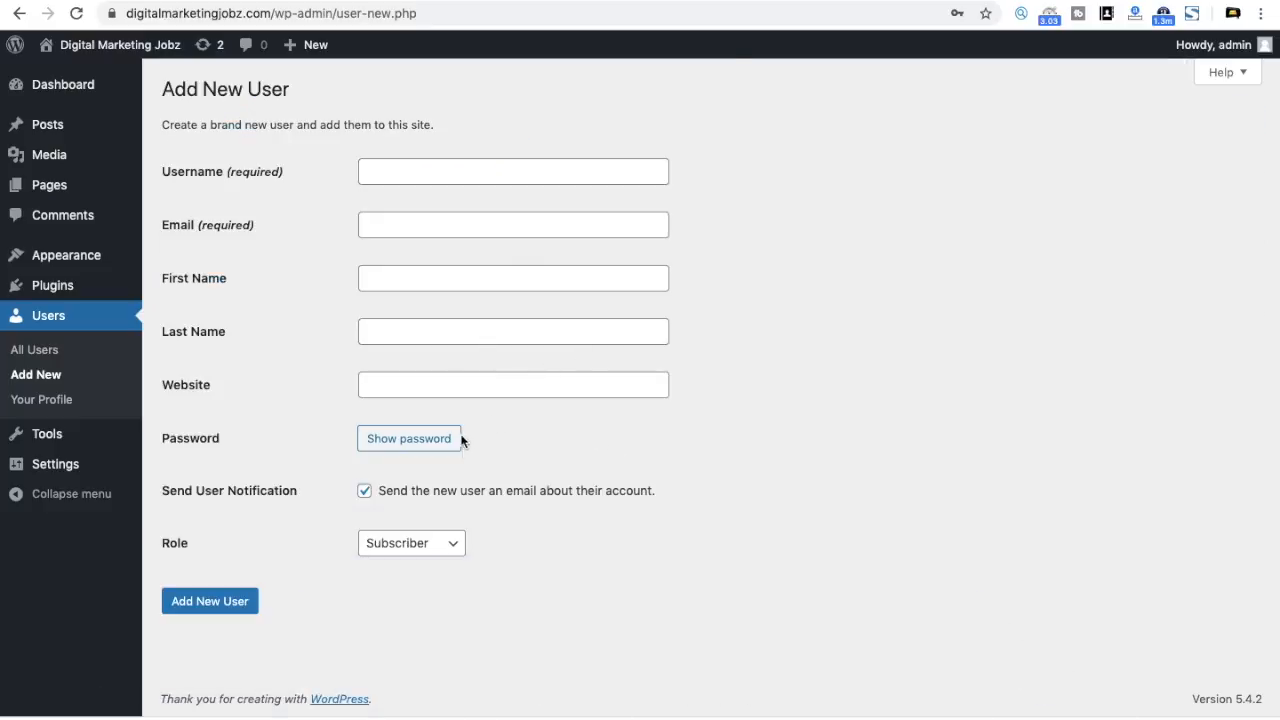
pyautogui.click(411, 170)
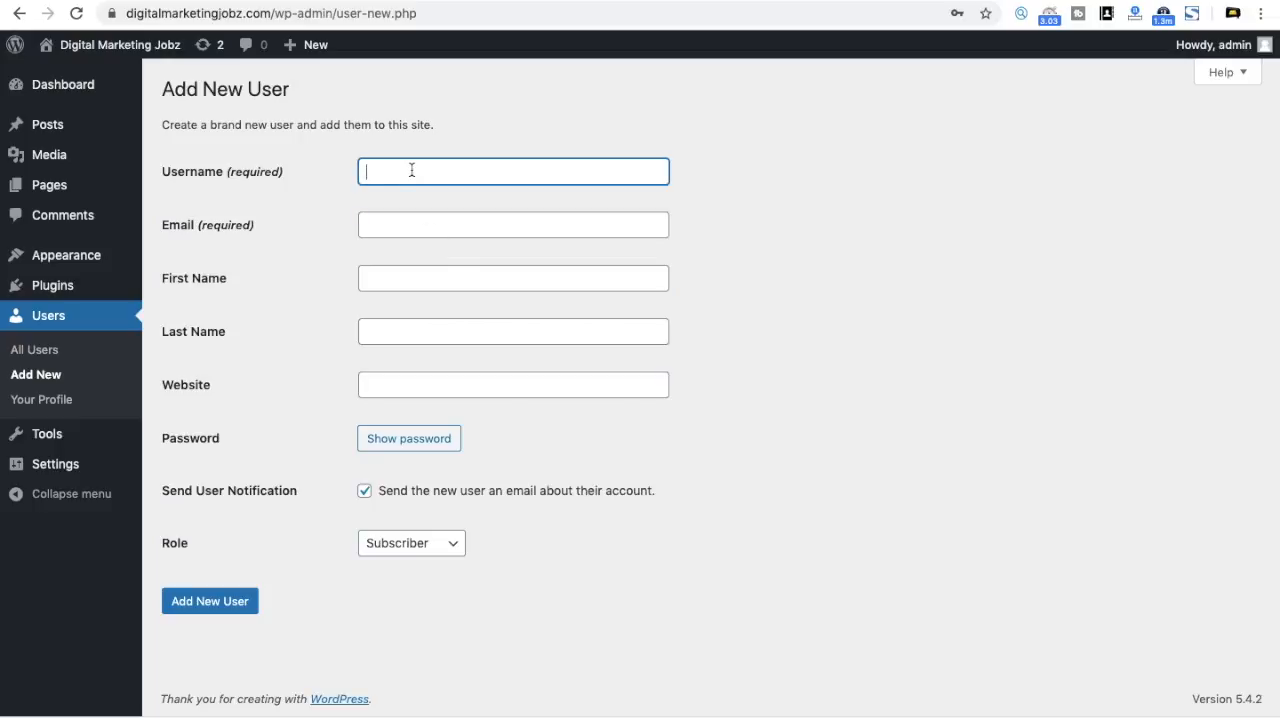
pyautogui.click(427, 229)
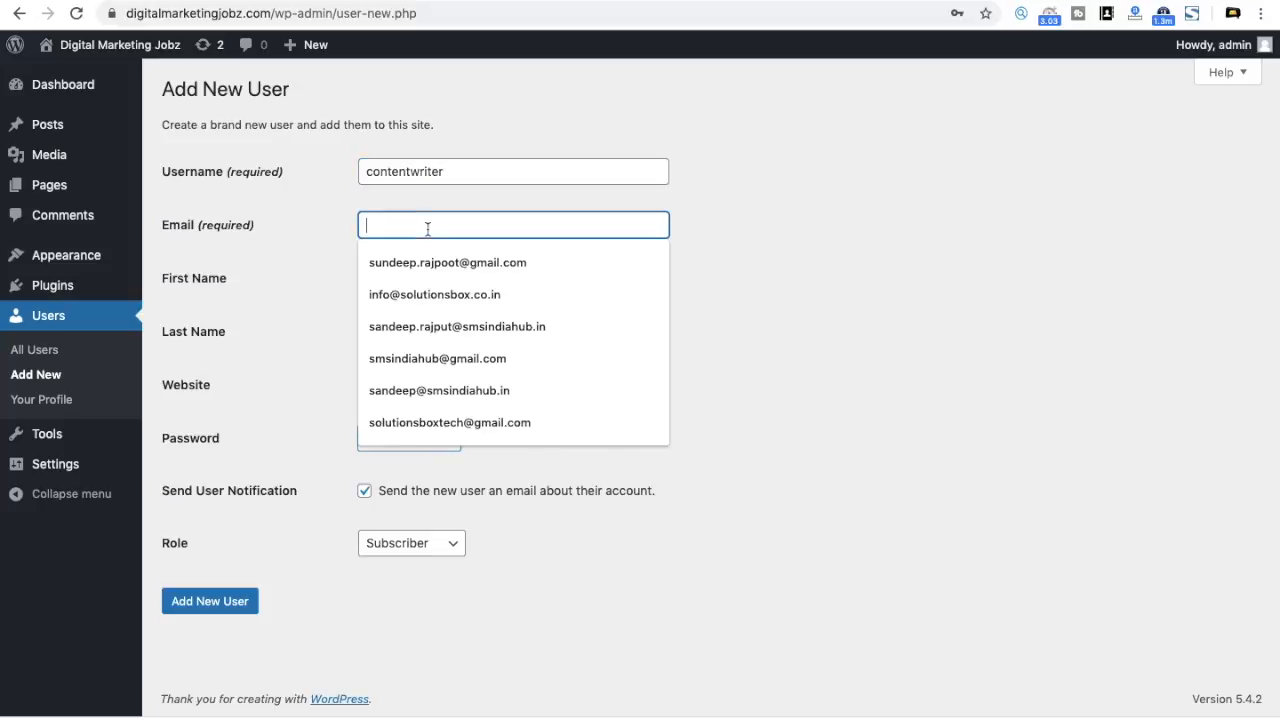
pyautogui.doubleClick(458, 172)
pyautogui.press('super+c')
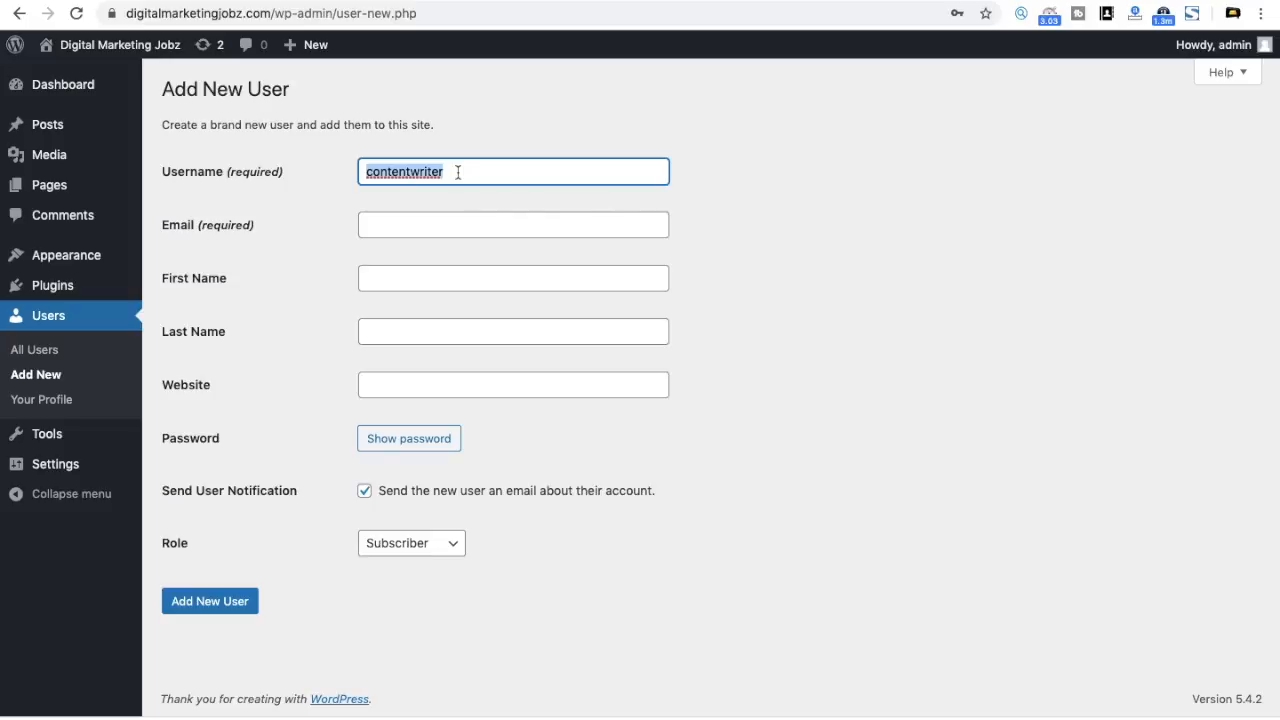
pyautogui.click(445, 214)
pyautogui.press('super+v')
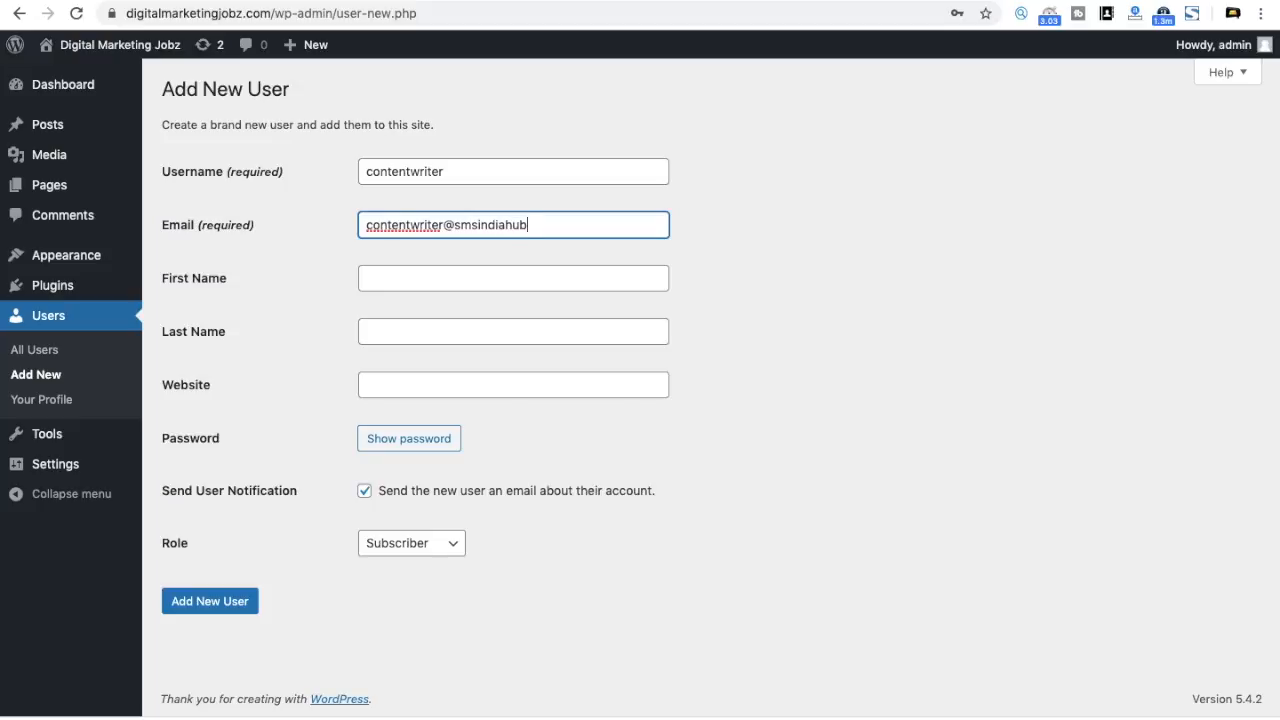
# Step: Fill in the new user's first name and last name
pyautogui.click(440, 290)
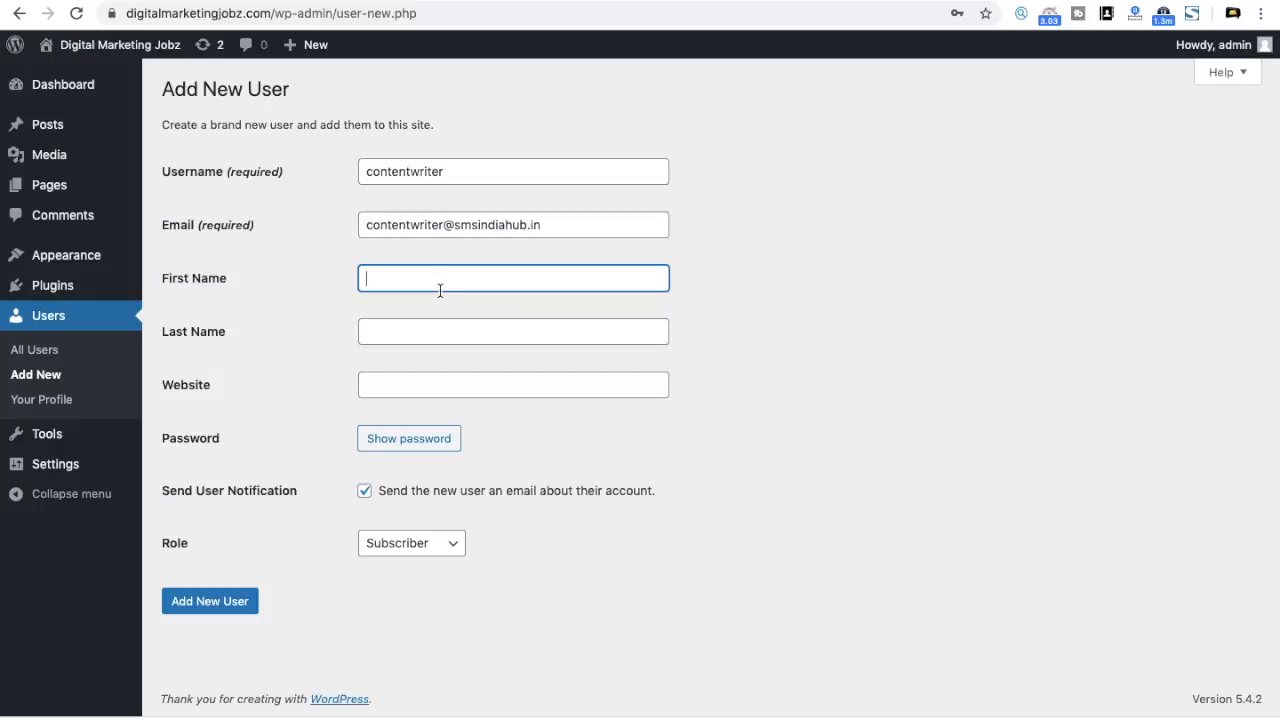
pyautogui.press('Tab')
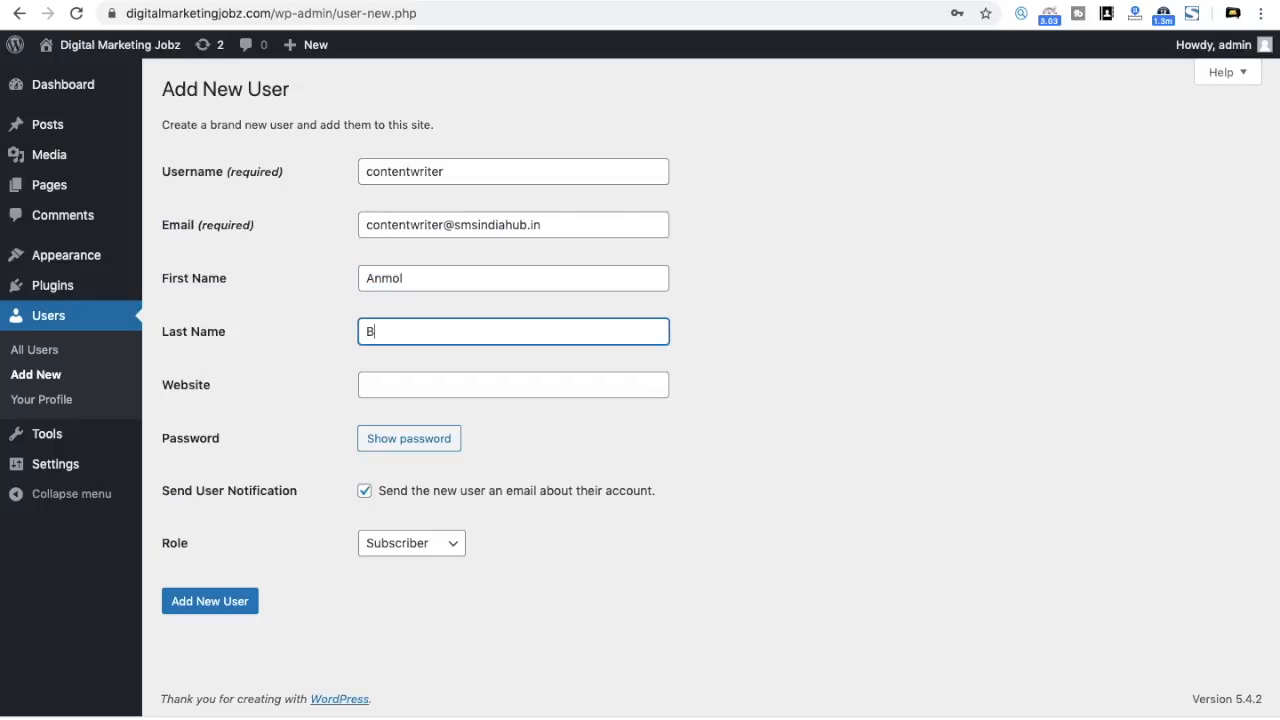
pyautogui.press('Tab')
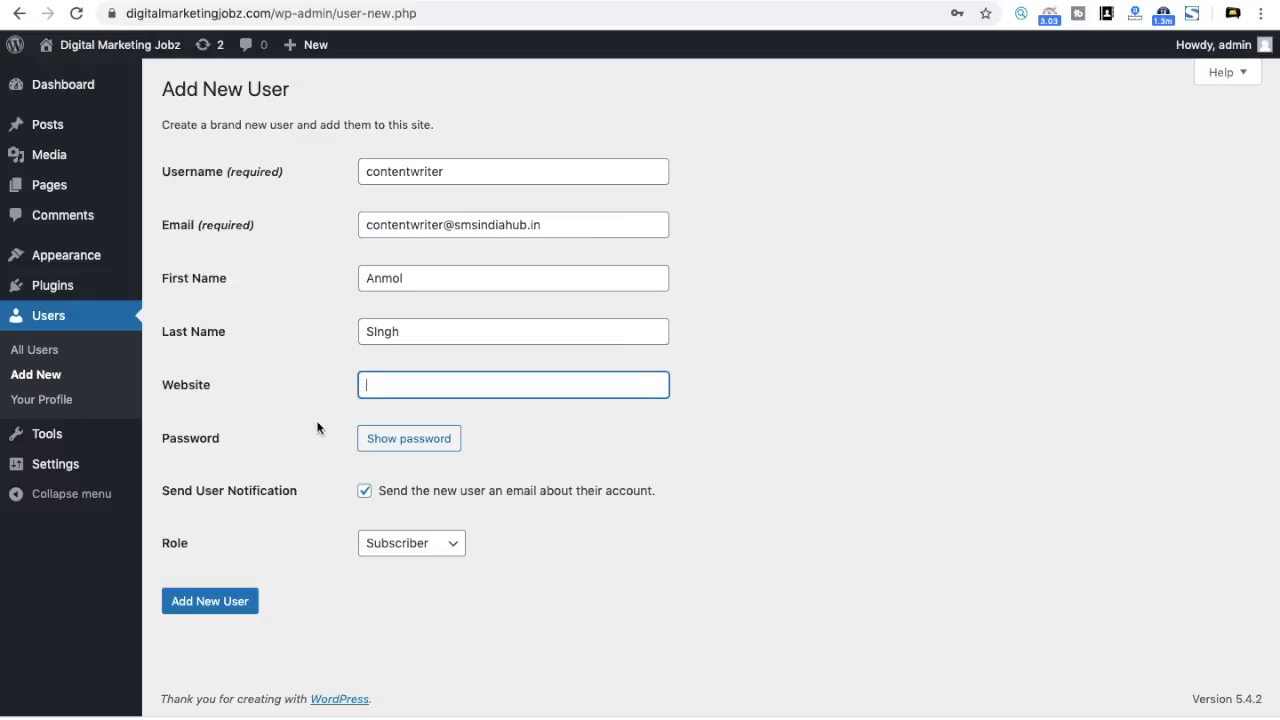
# Step: Reveal the generated Strong password, select it for copying, and open the Role list
pyautogui.click(421, 442)
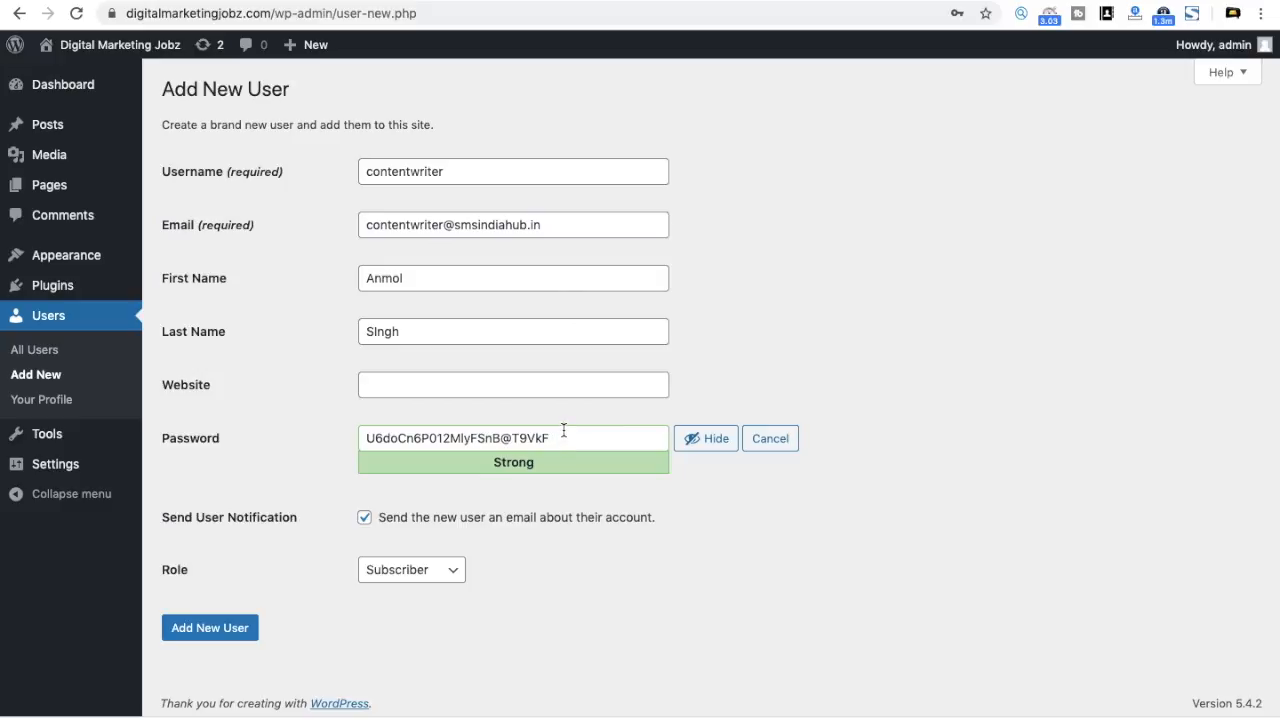
pyautogui.moveTo(563, 434); pyautogui.dragTo(229, 380)
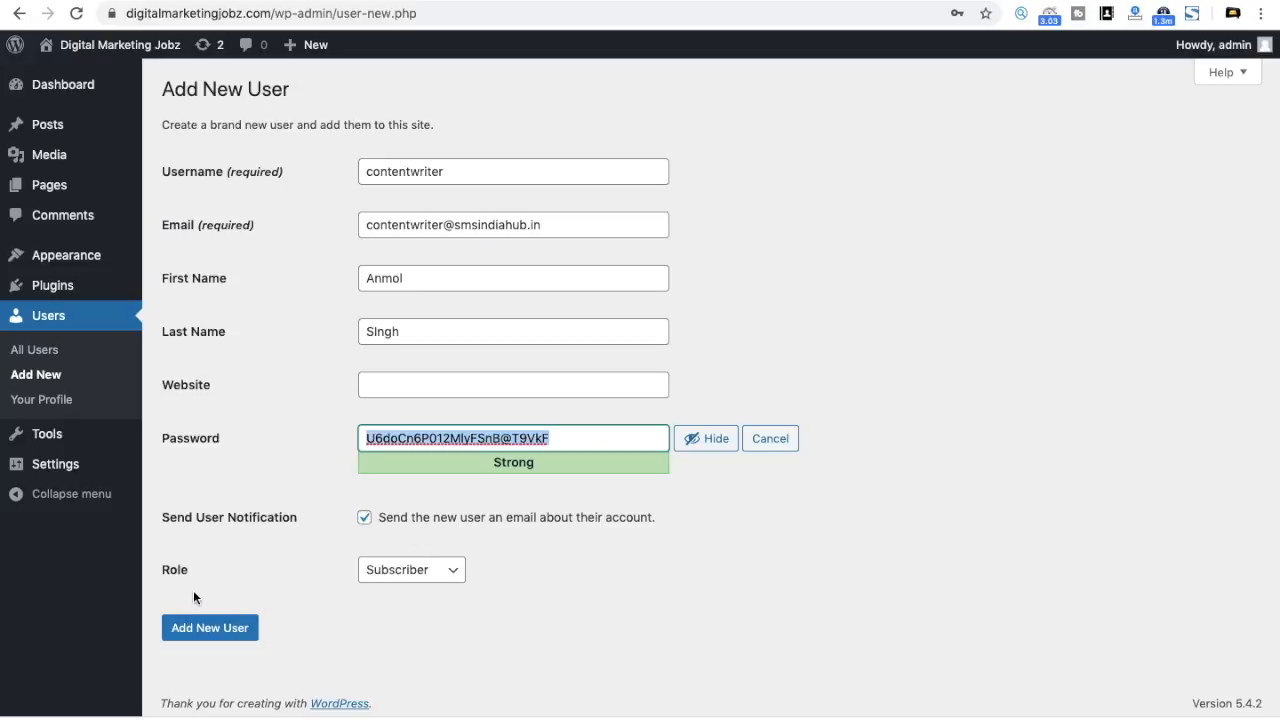
pyautogui.click(420, 572)
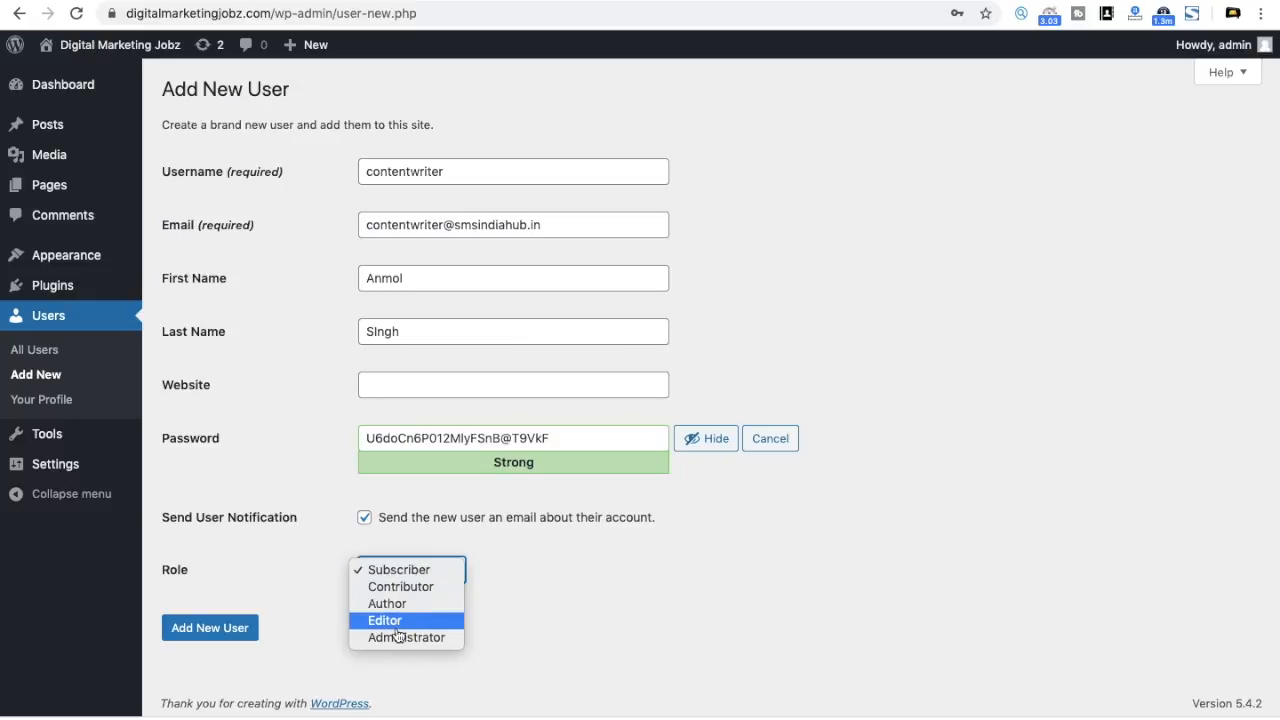
# Step: Give the user the Author role, create the account, and refuse Chrome's password saving
pyautogui.click(387, 604)
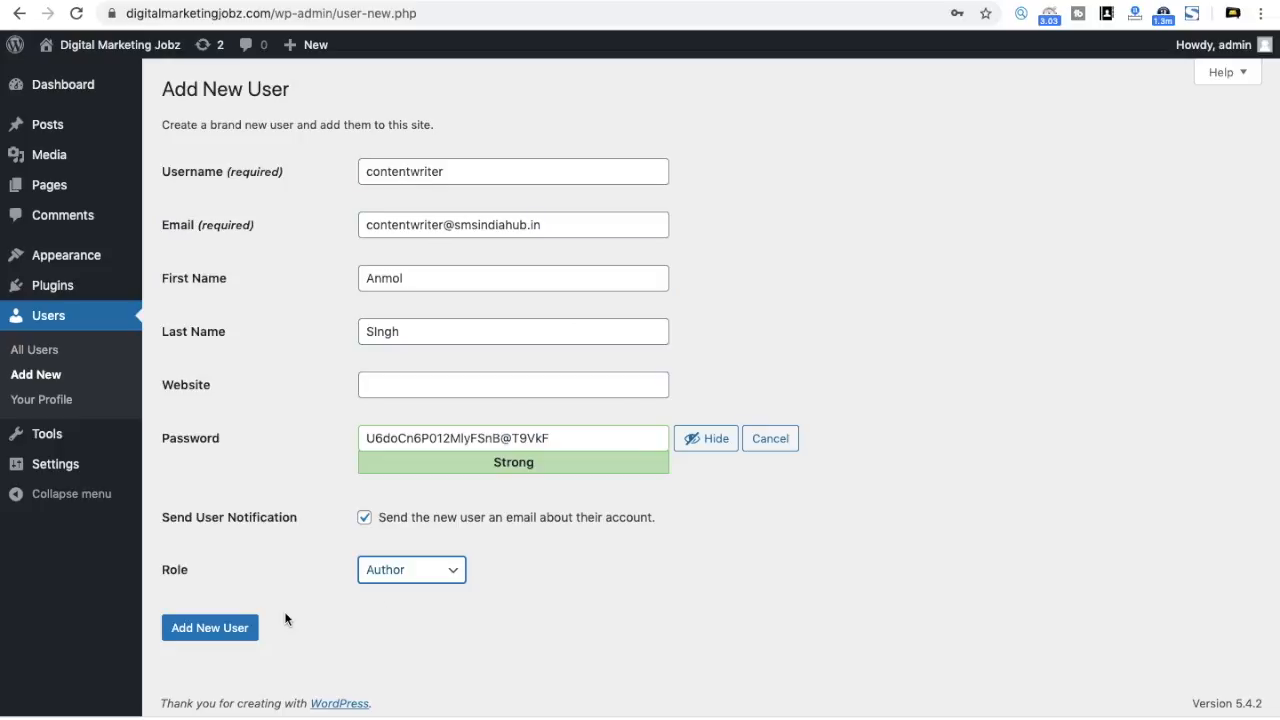
pyautogui.click(246, 630)
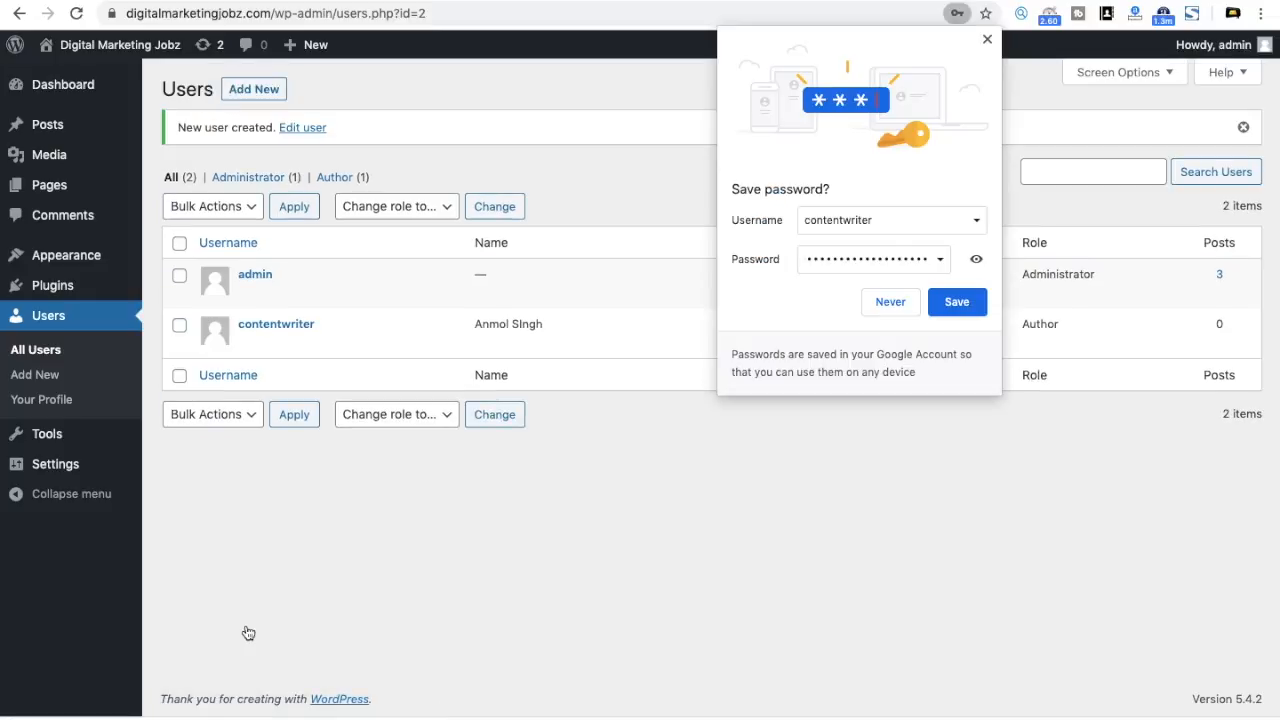
pyautogui.click(897, 305)
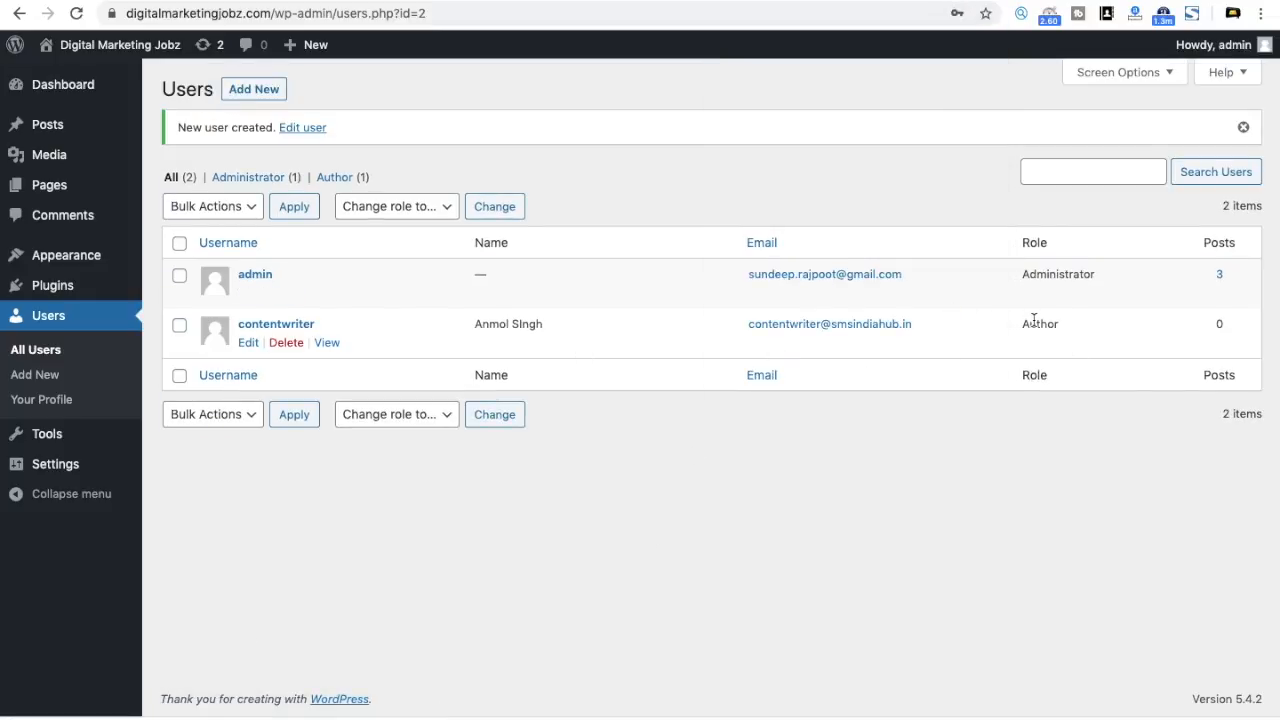
pyautogui.moveTo(414, 341)
# Step: Open an incognito window and load digitalmarketingjobz.com/wp-admin there
pyautogui.click(1261, 13)
pyautogui.click(1006, 91)
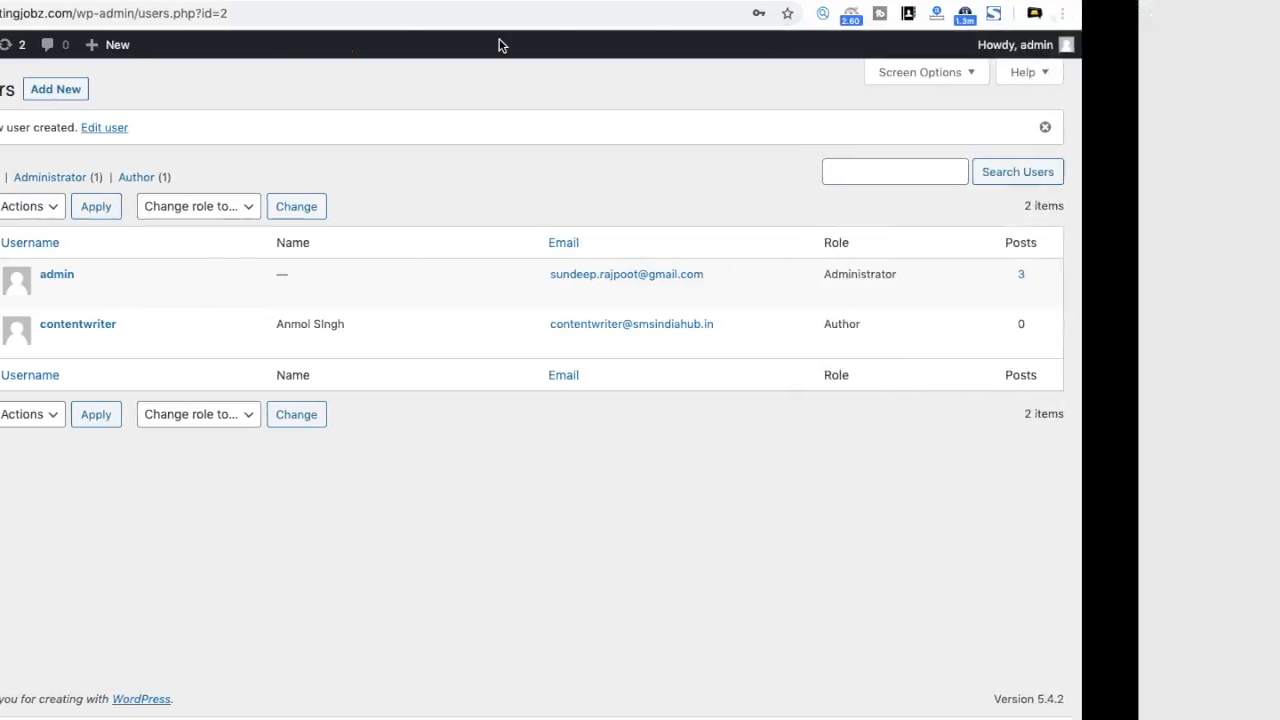
pyautogui.click(298, 20)
pyautogui.write('di')
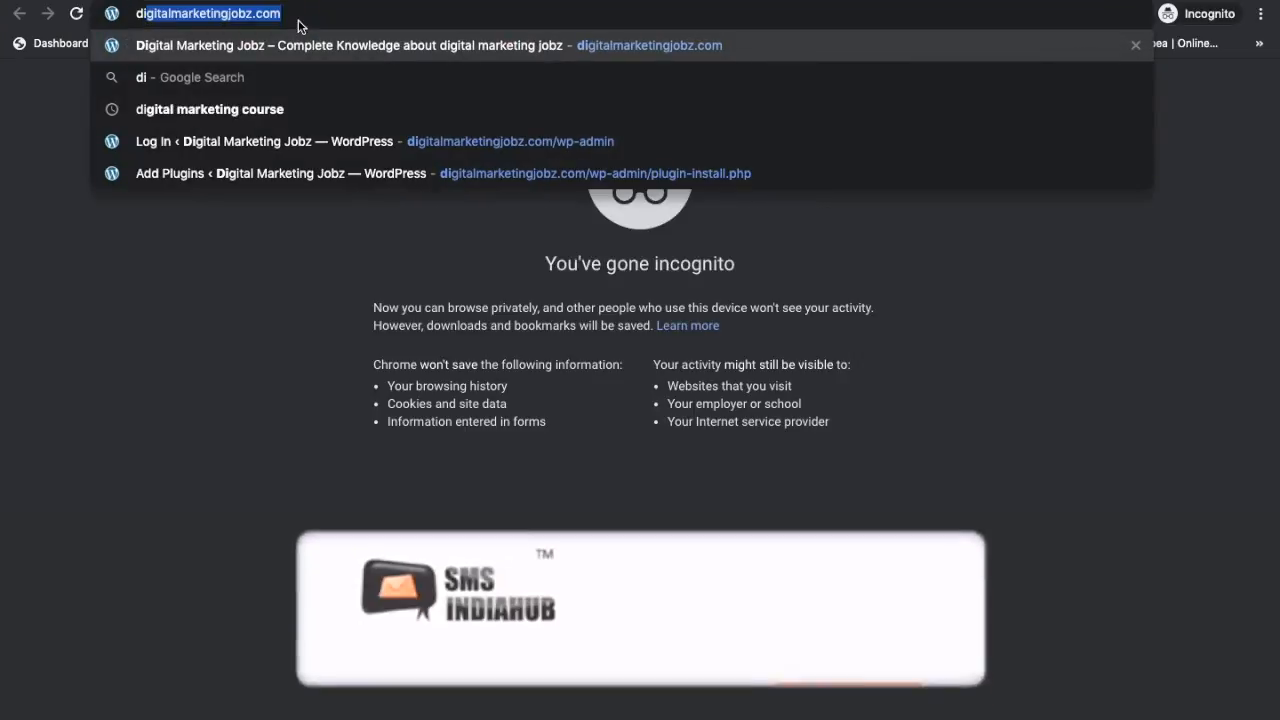
pyautogui.press('Return')
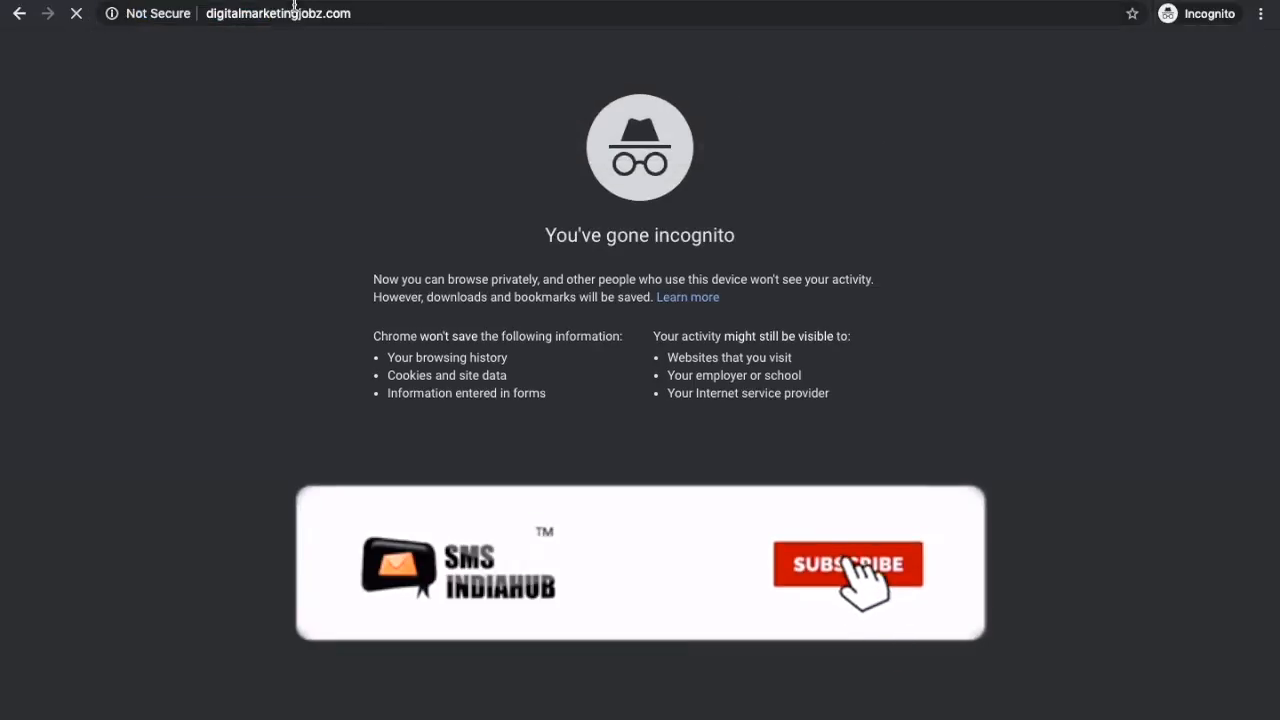
pyautogui.click(431, 12)
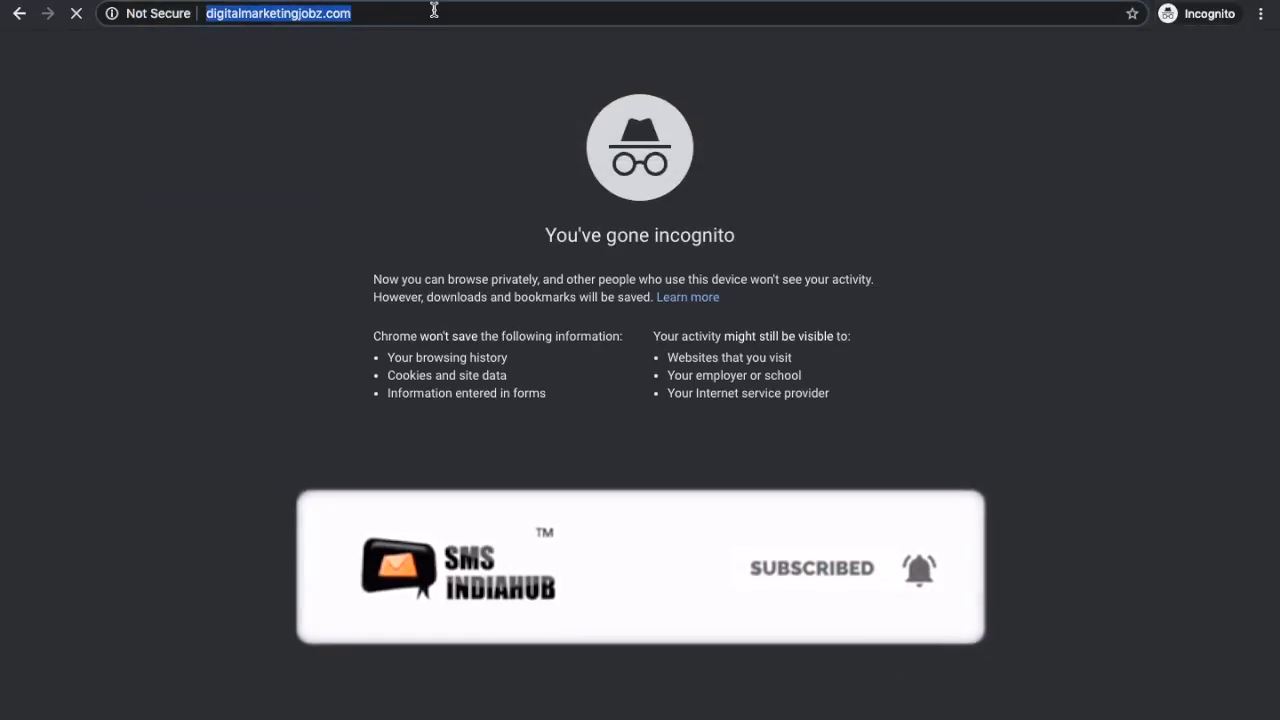
pyautogui.click(433, 12)
pyautogui.write('//')
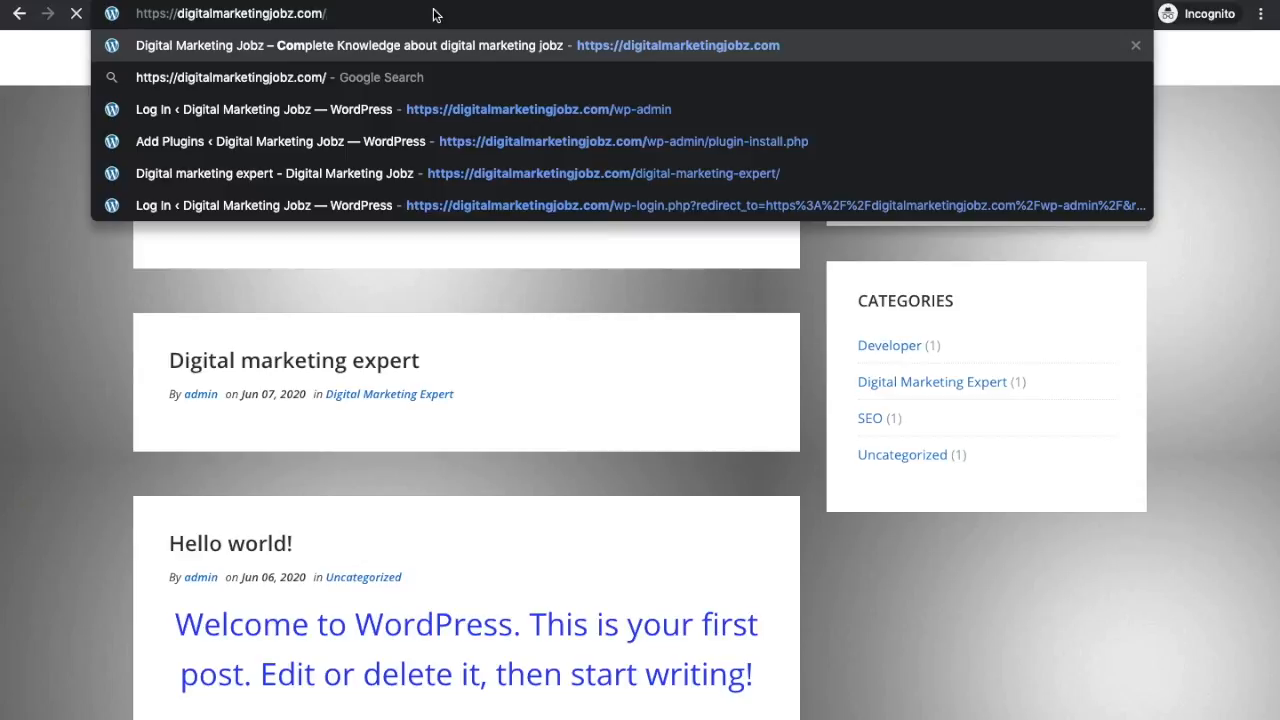
pyautogui.write('wp-')
pyautogui.press('Return')
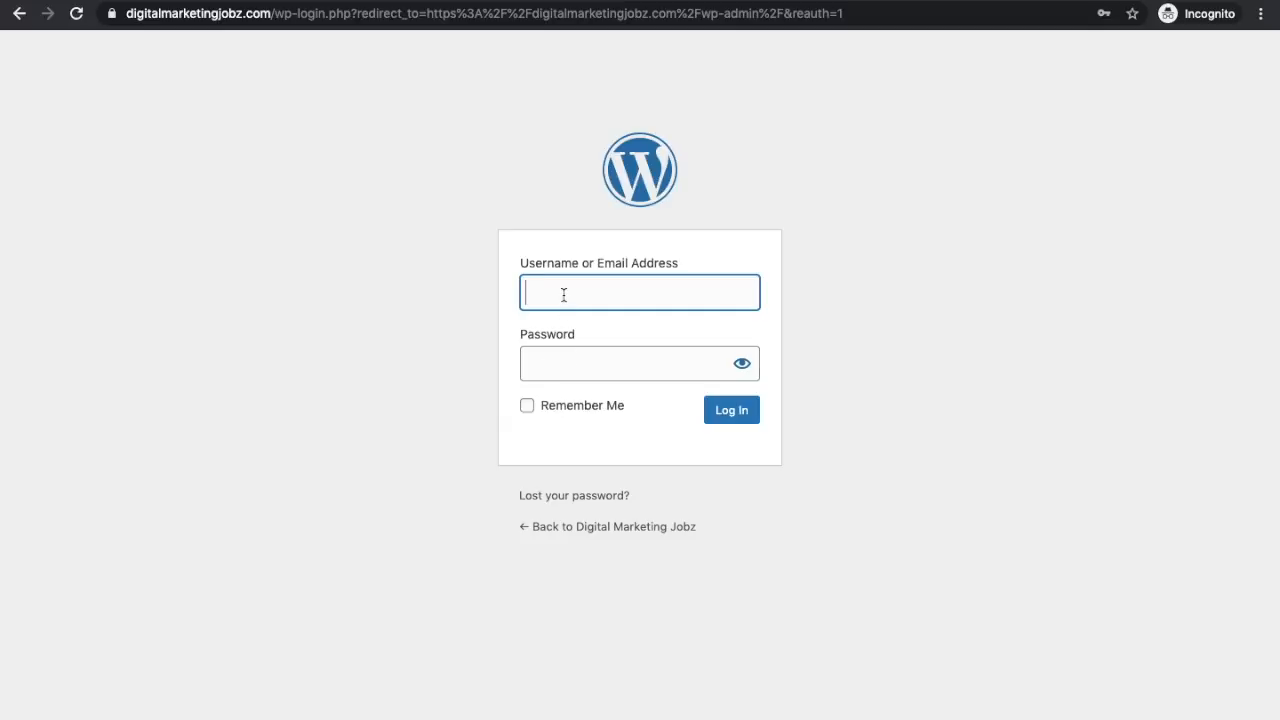
# Step: Log in as the new Author using the saved username and the pasted password
pyautogui.click(564, 295)
pyautogui.click(584, 338)
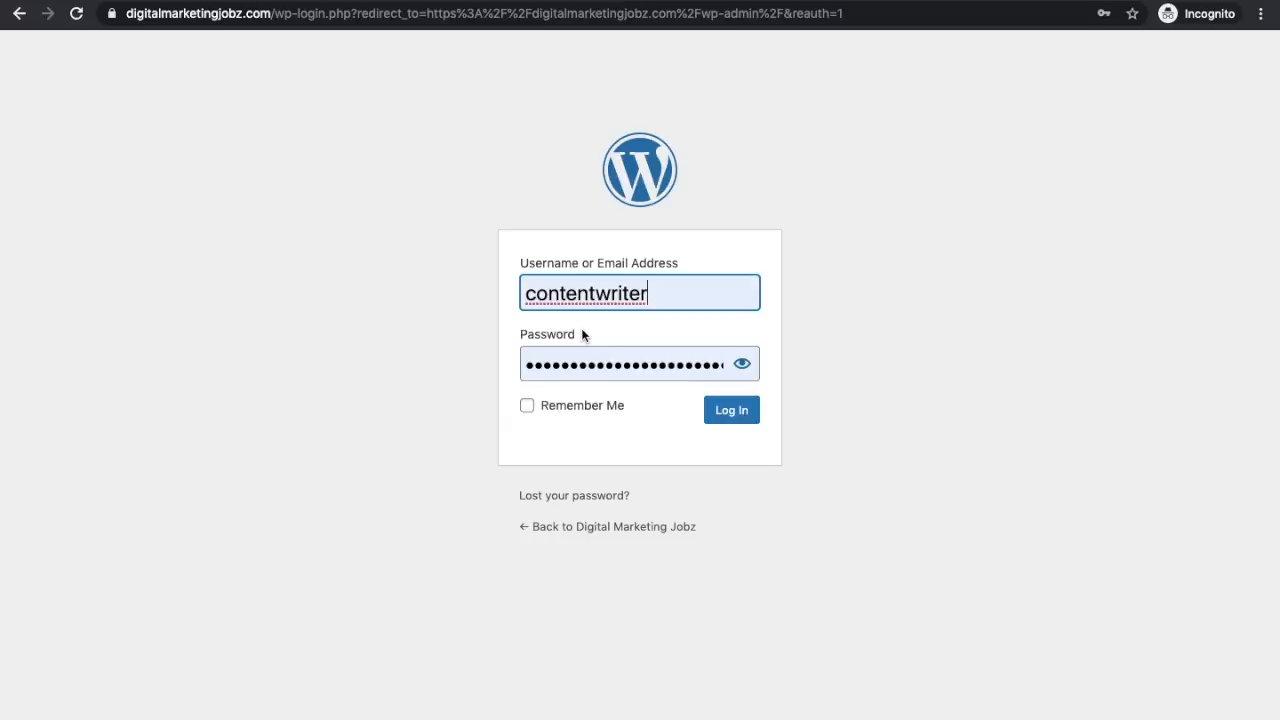
pyautogui.click(667, 355)
pyautogui.press('super+a')
pyautogui.press('BackSpace')
pyautogui.press('super+v')
pyautogui.click(725, 418)
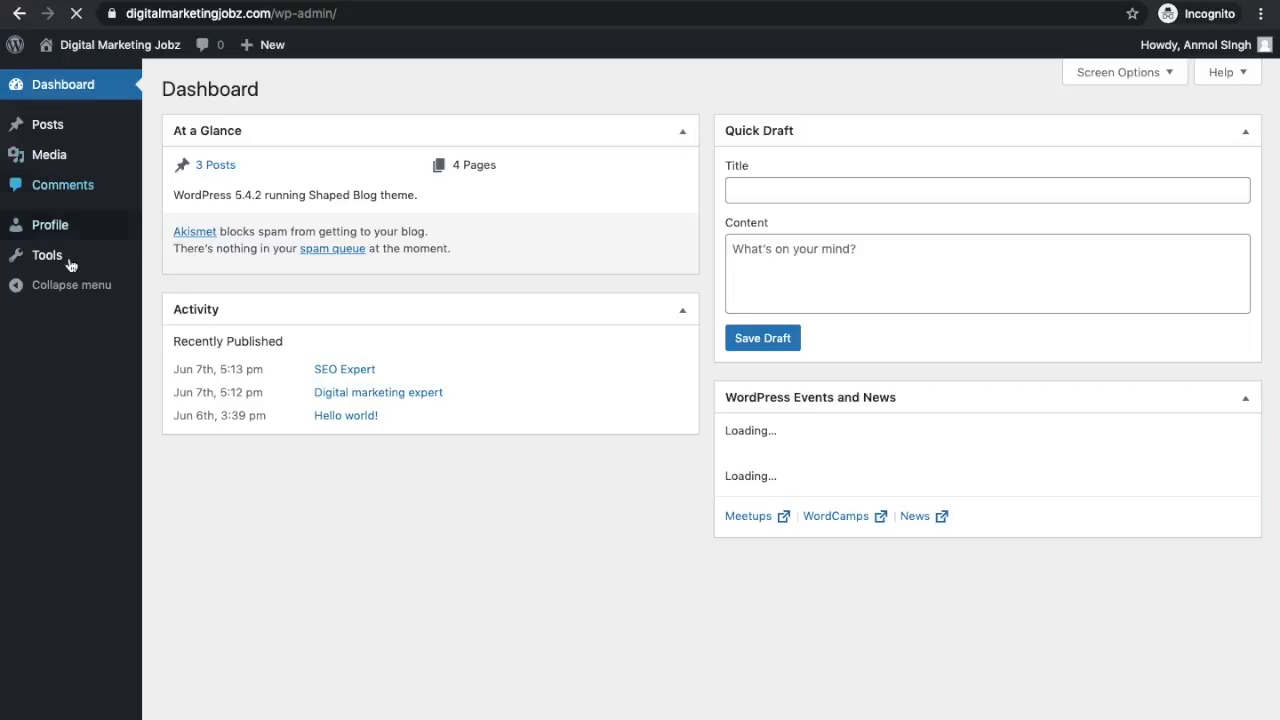
# Step: Glance at the admin window, then return to the Author's incognito window
pyautogui.hotkey('ctrl', 'Left')
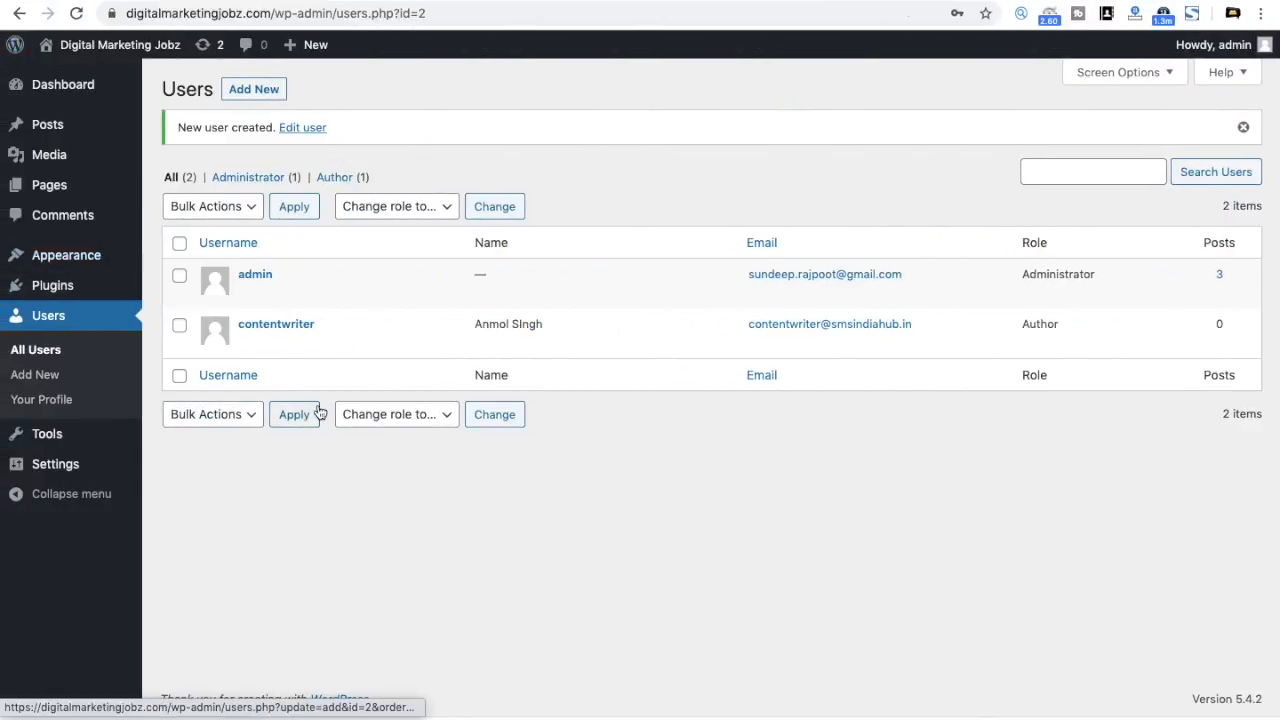
pyautogui.moveTo(84, 93)
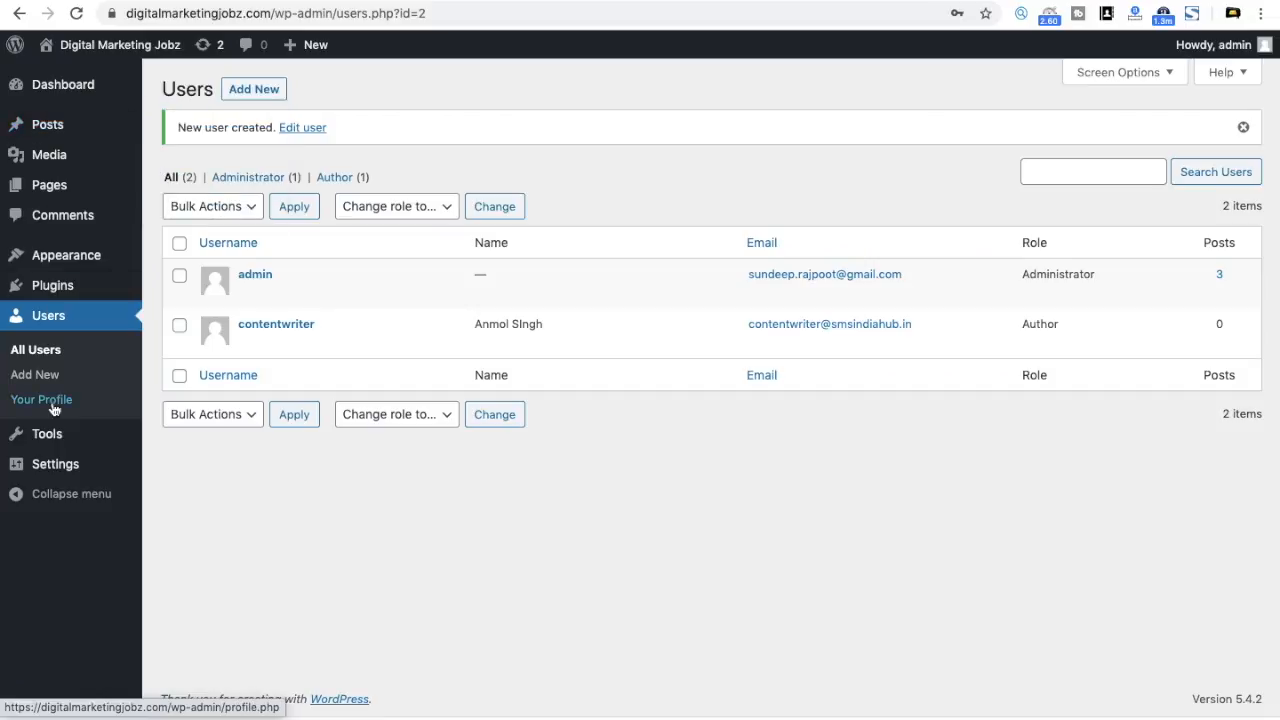
pyautogui.hotkey('ctrl', 'Right')
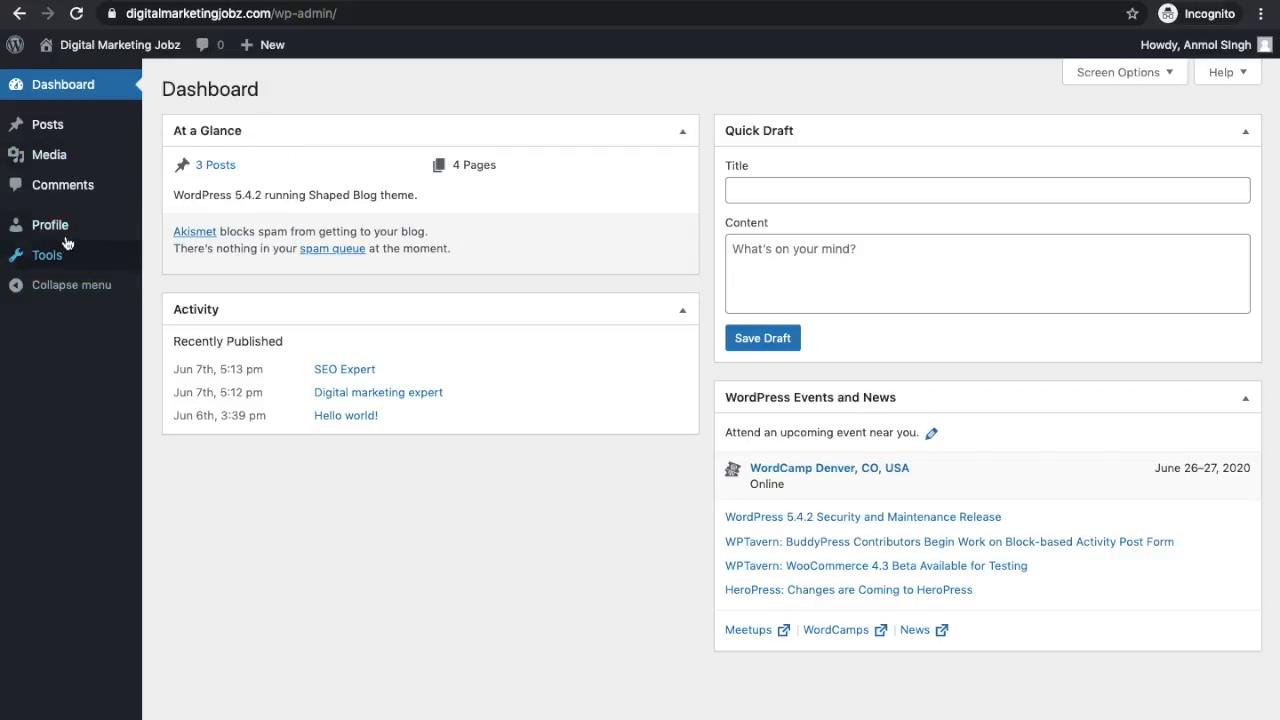
pyautogui.moveTo(67, 131)
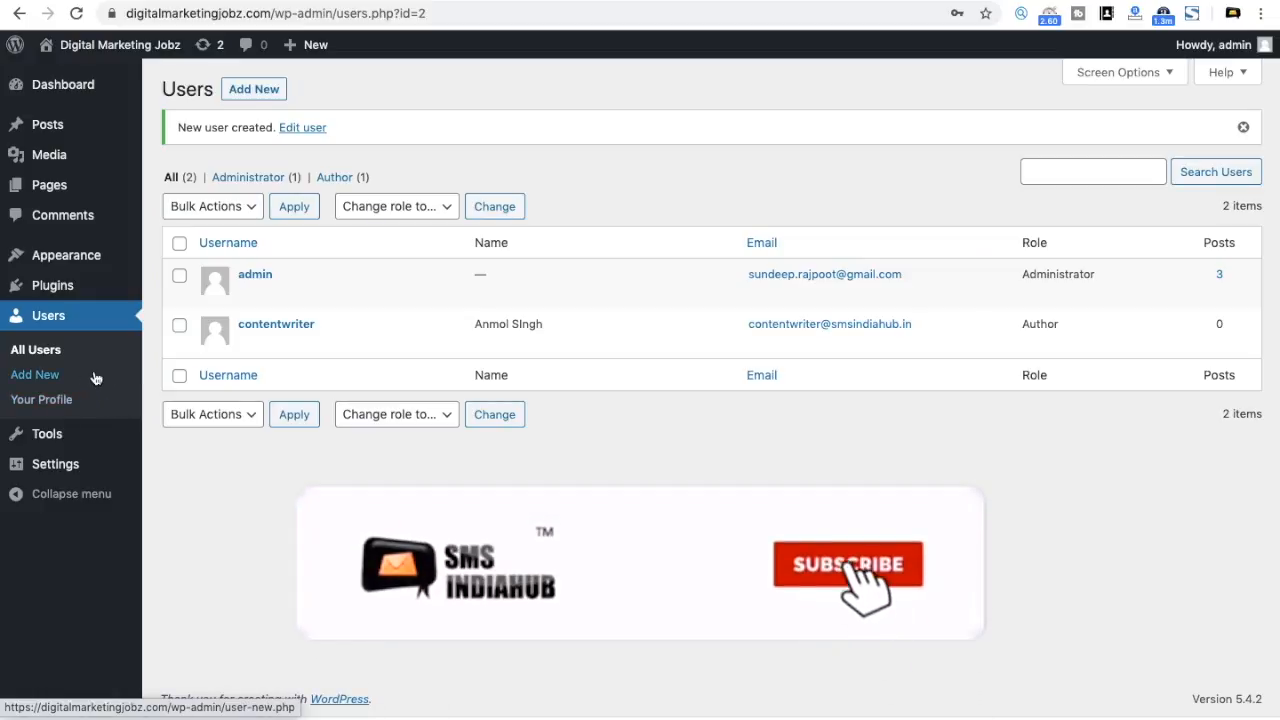
# Step: Open the Add New form, review the Role options, and head to Posts
pyautogui.click(250, 89)
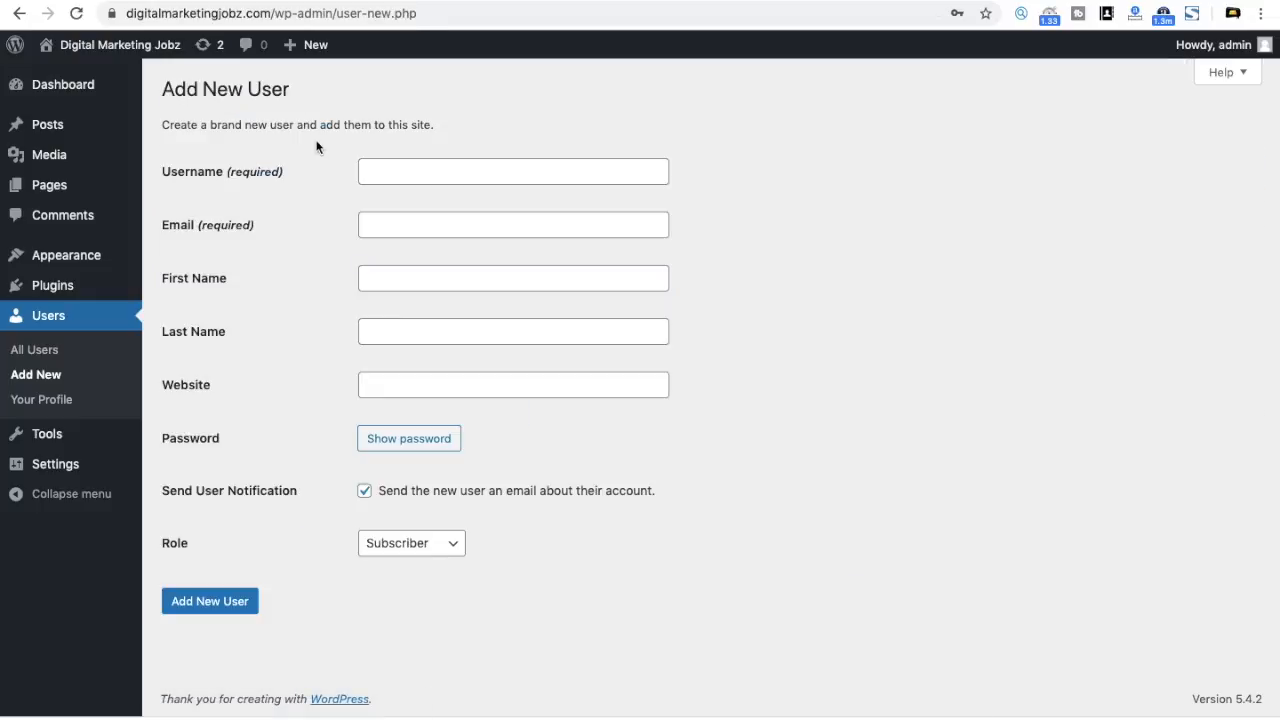
pyautogui.click(418, 548)
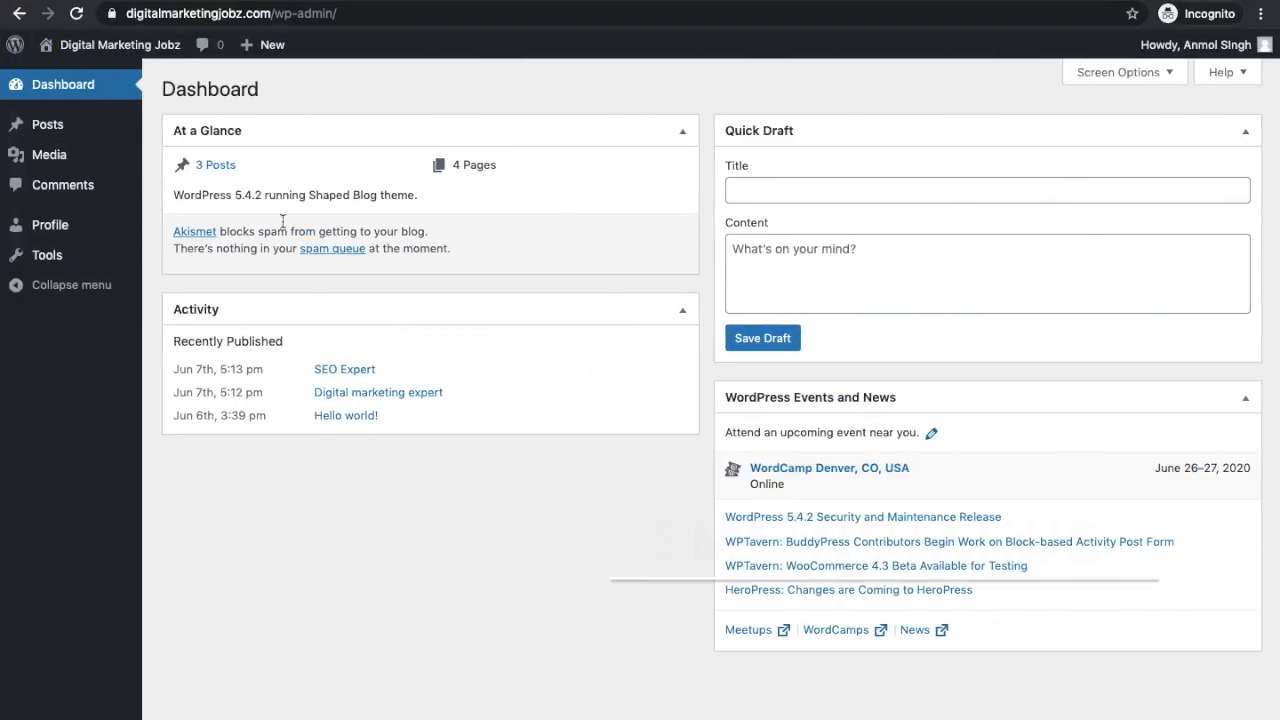
pyautogui.moveTo(72, 132)
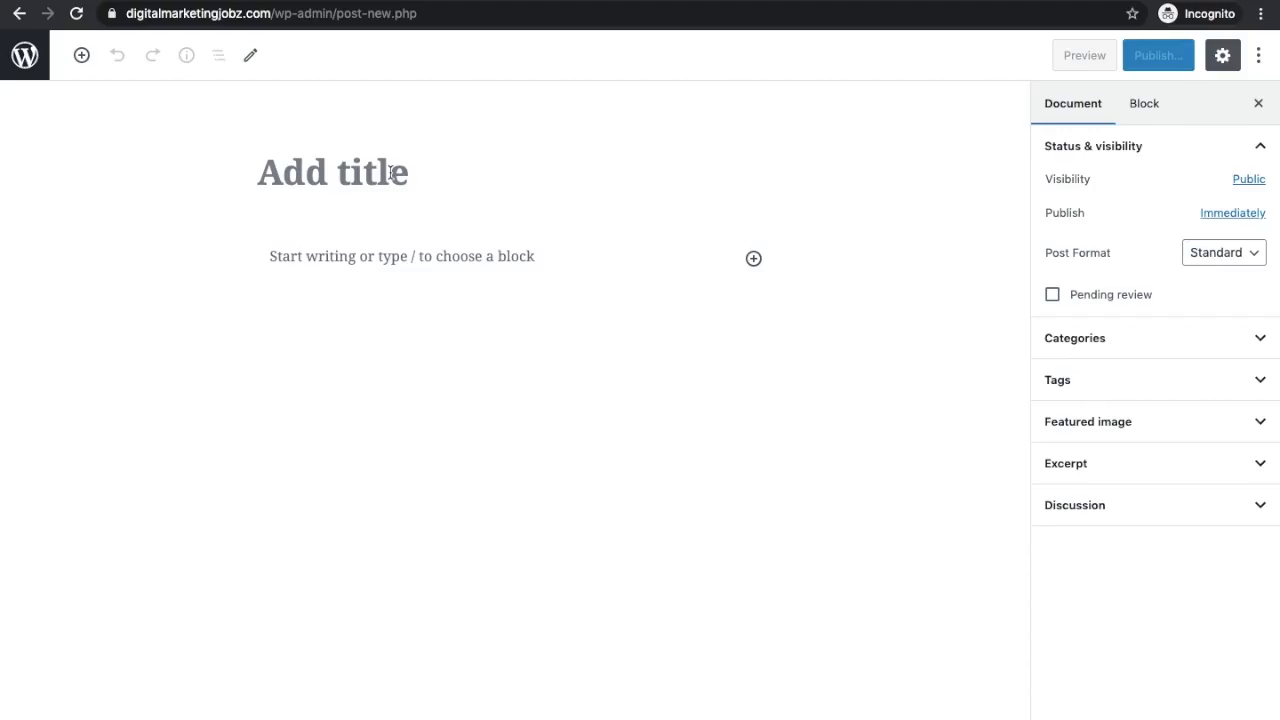
# Step: Title the post 'Demo Job', write 'Hi this is demo post for job posting', and publish it
pyautogui.click(391, 173)
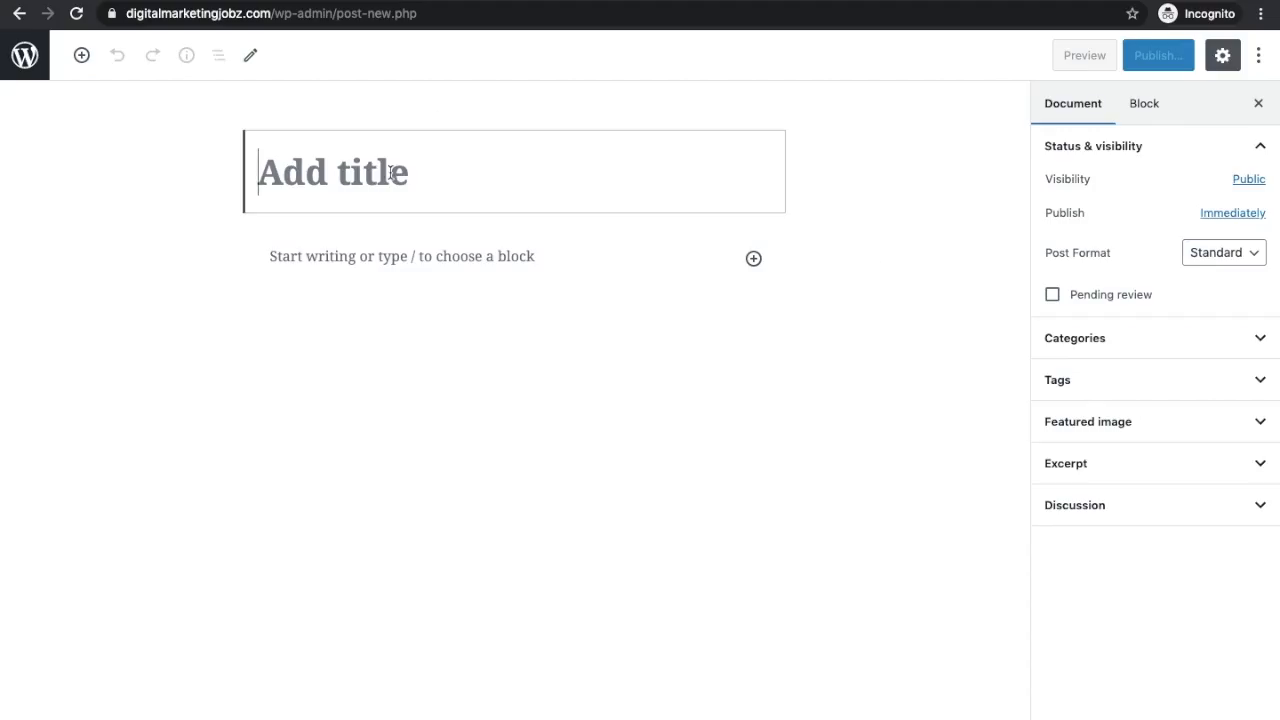
pyautogui.write('Dmo')
pyautogui.press('BackSpace')
pyautogui.press('BackSpace')
pyautogui.write('emo Job')
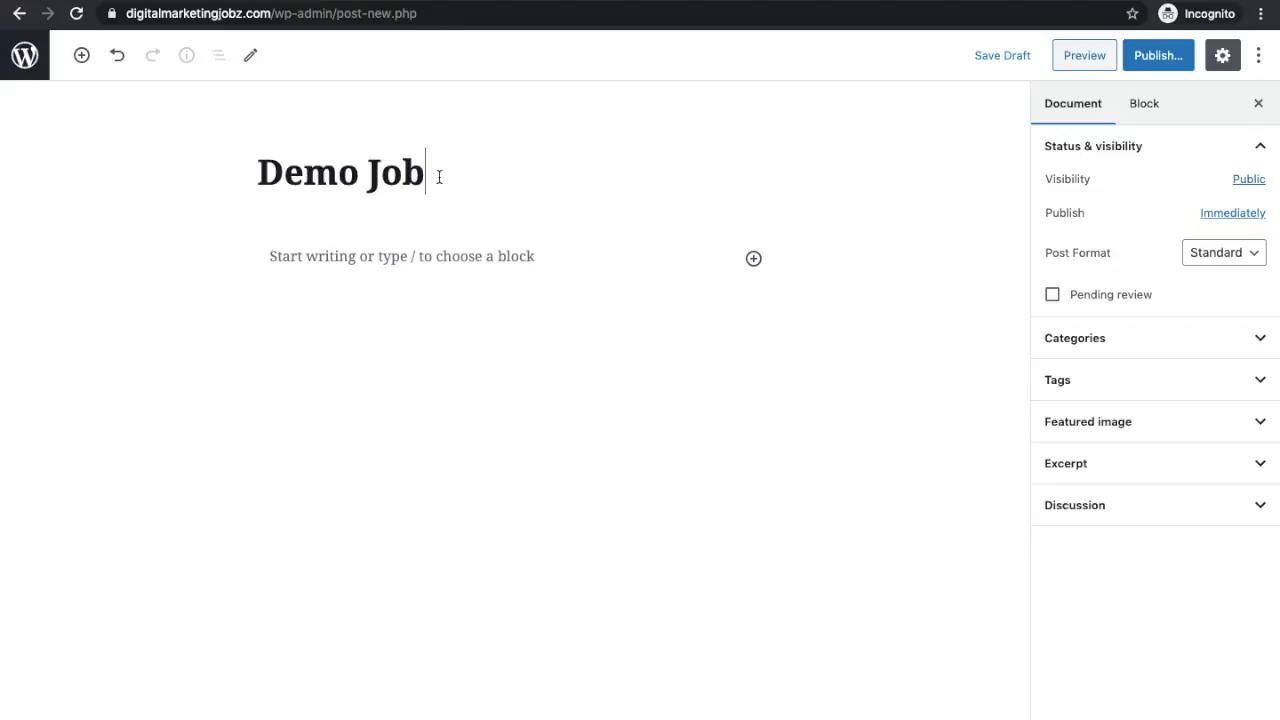
pyautogui.click(400, 255)
pyautogui.write('Hi this is demo post for job pos')
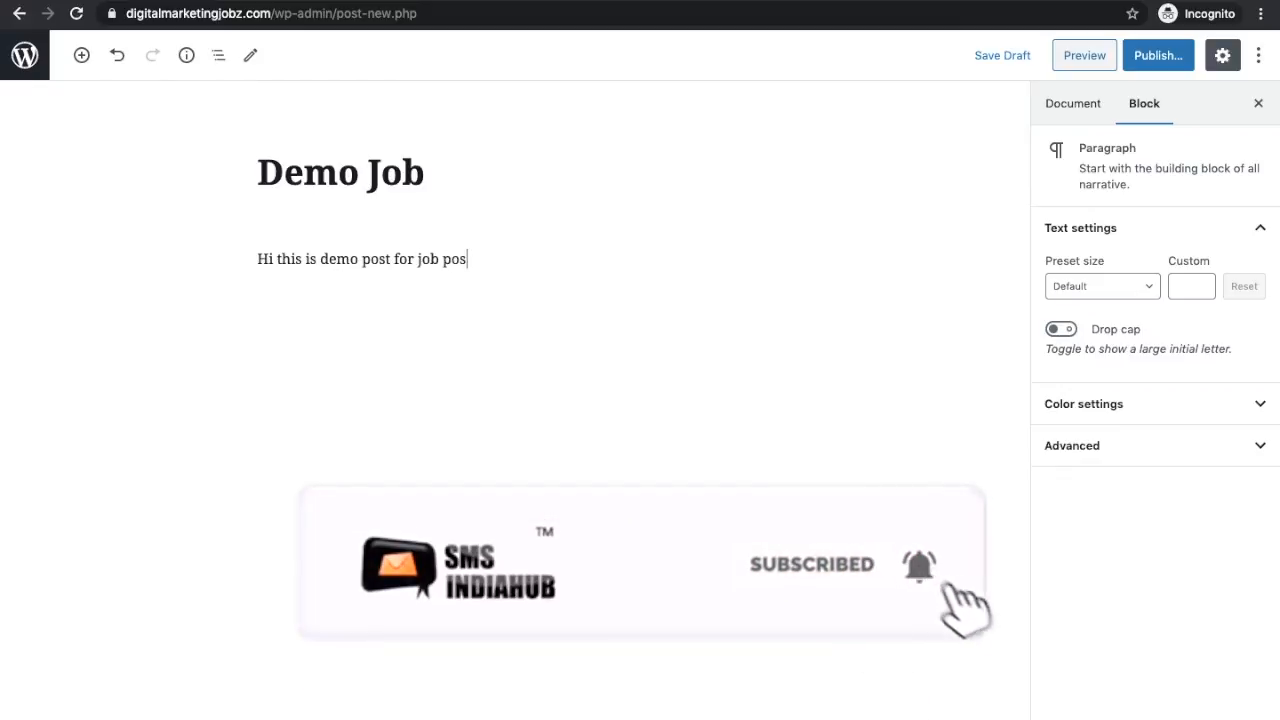
pyautogui.write('ting')
pyautogui.click(1163, 56)
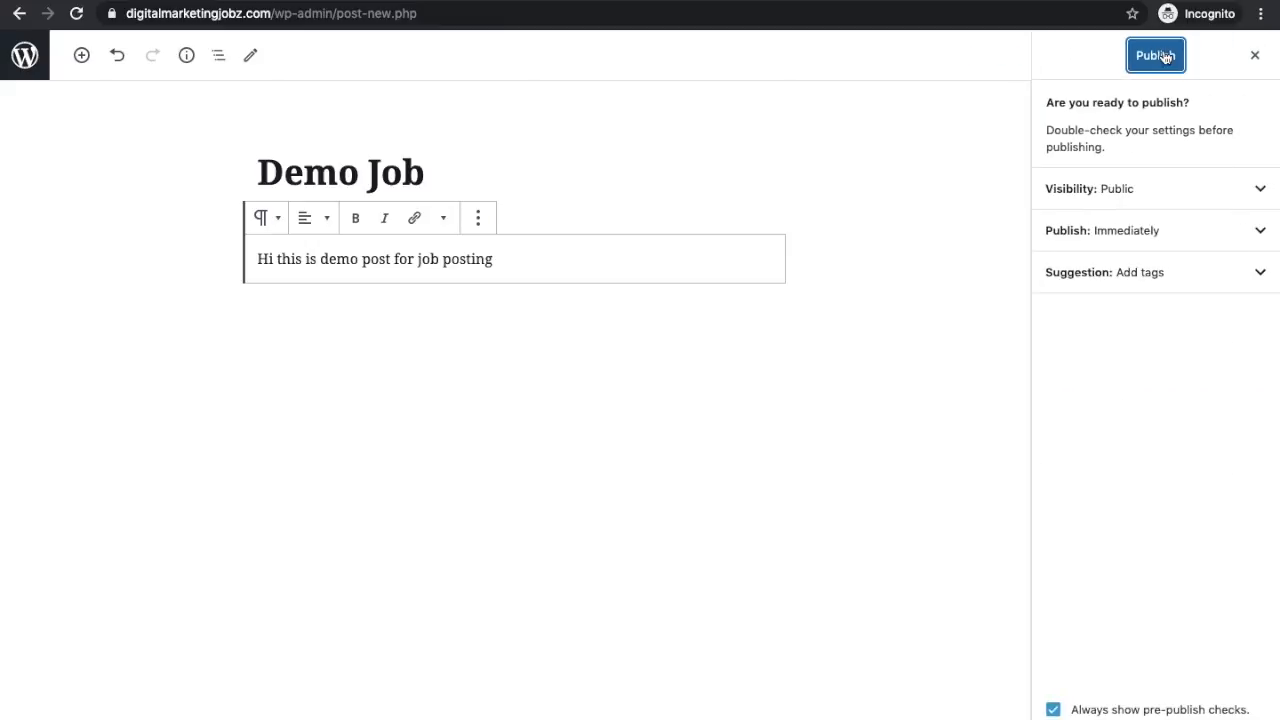
pyautogui.click(1163, 56)
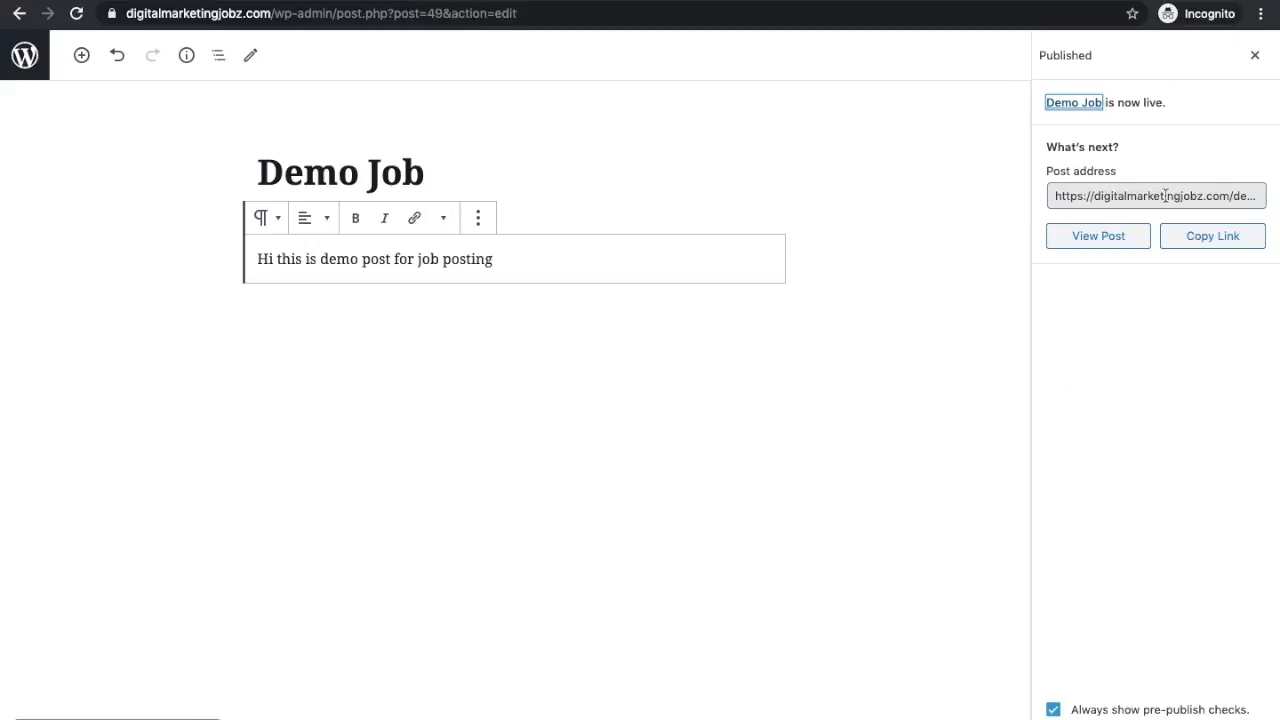
# Step: View the live Demo Job post and compare it with the admin's All Posts list
pyautogui.click(173, 716)
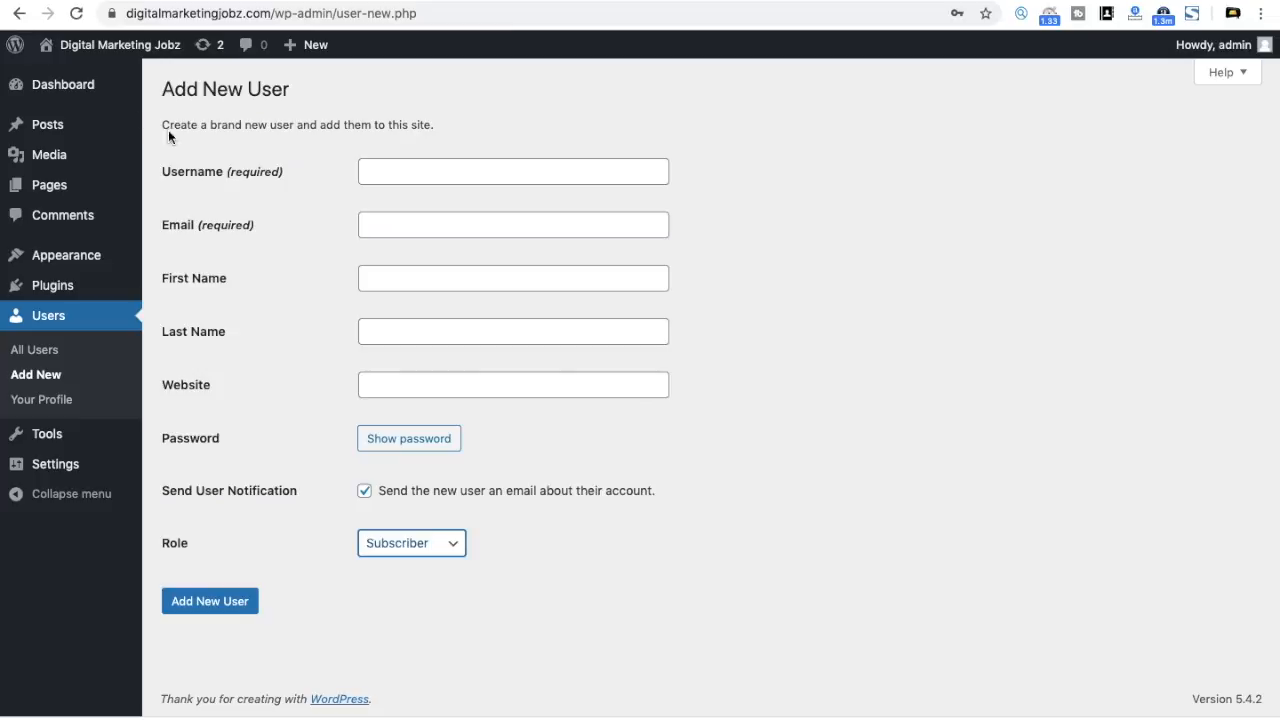
pyautogui.moveTo(47, 118)
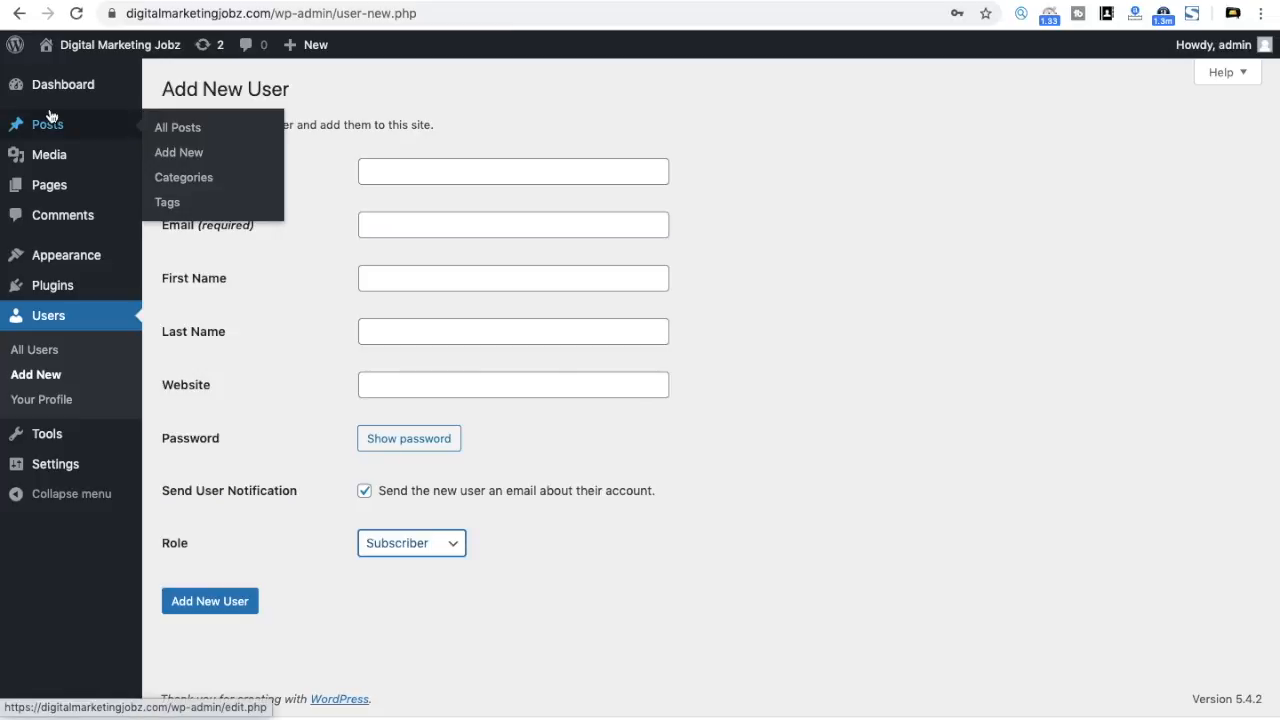
pyautogui.click(191, 129)
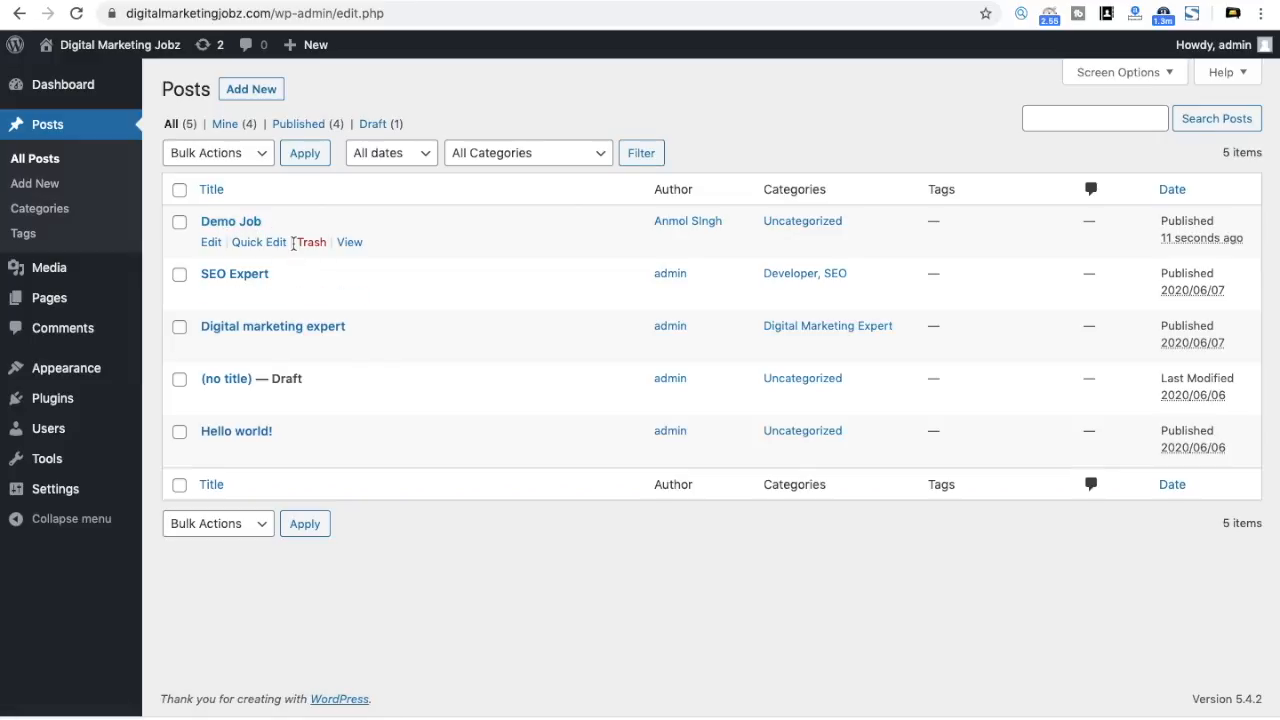
pyautogui.hotkey('ctrl', 'Right')
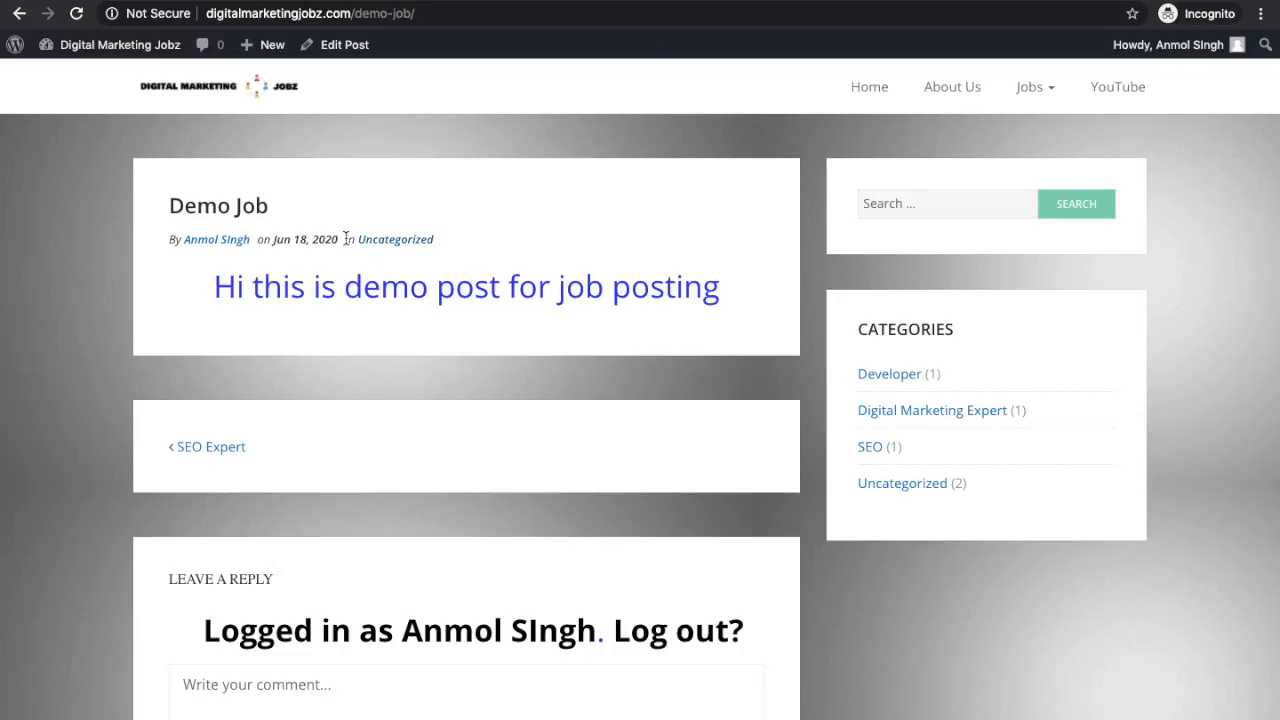
pyautogui.hotkey('ctrl', 'Left')
pyautogui.hotkey('ctrl', 'Right')
# Step: Edit Demo Job, swap Uncategorized for Digital Marketing Expert, and update the post
pyautogui.click(346, 47)
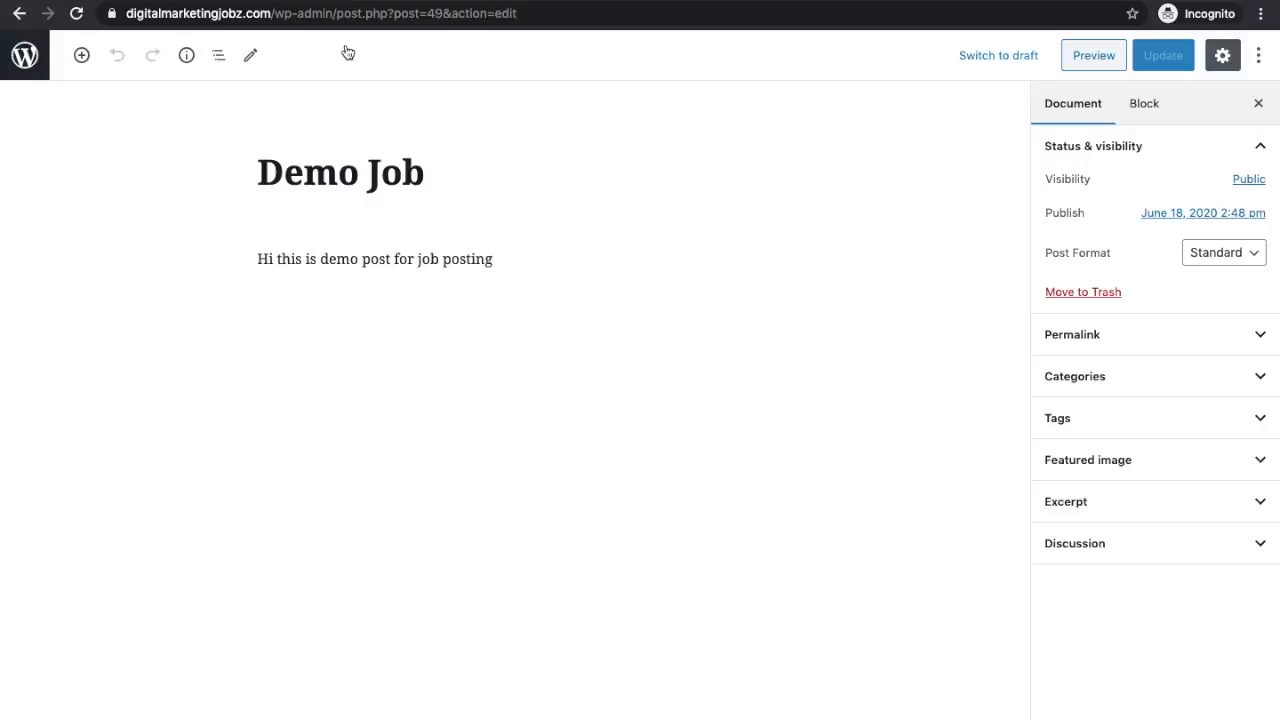
pyautogui.click(1203, 379)
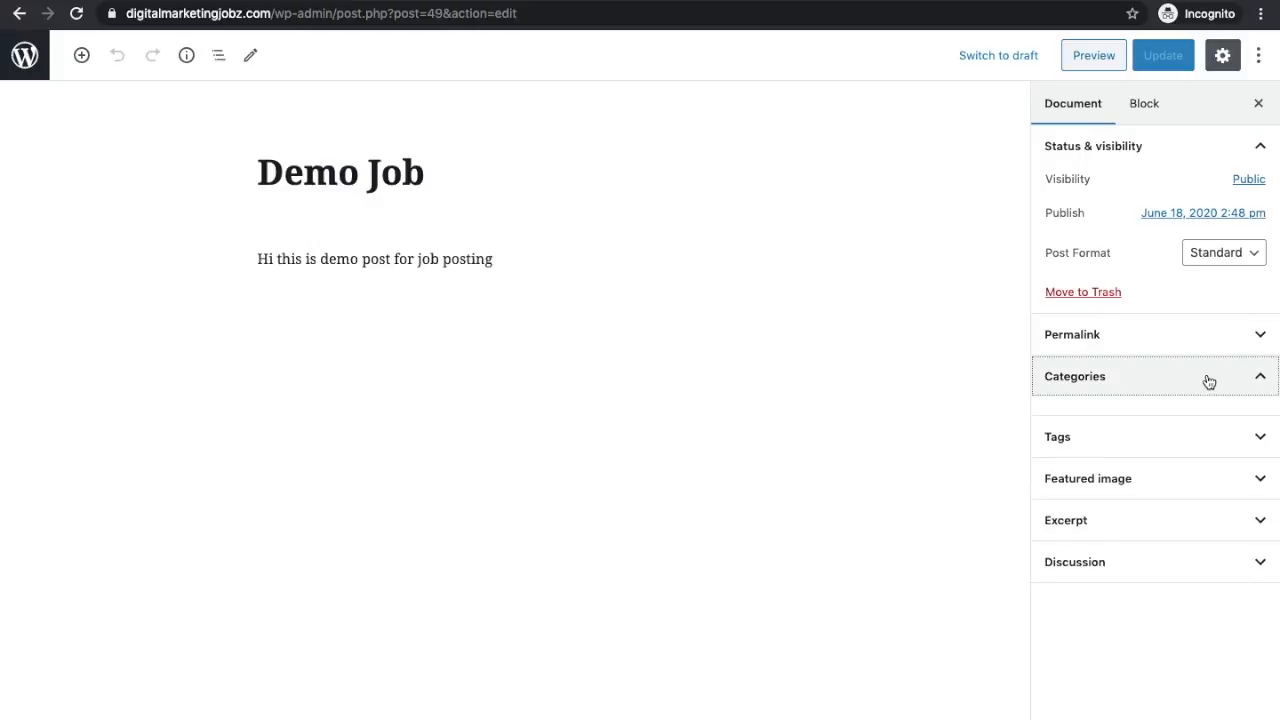
pyautogui.click(1054, 413)
pyautogui.click(1054, 460)
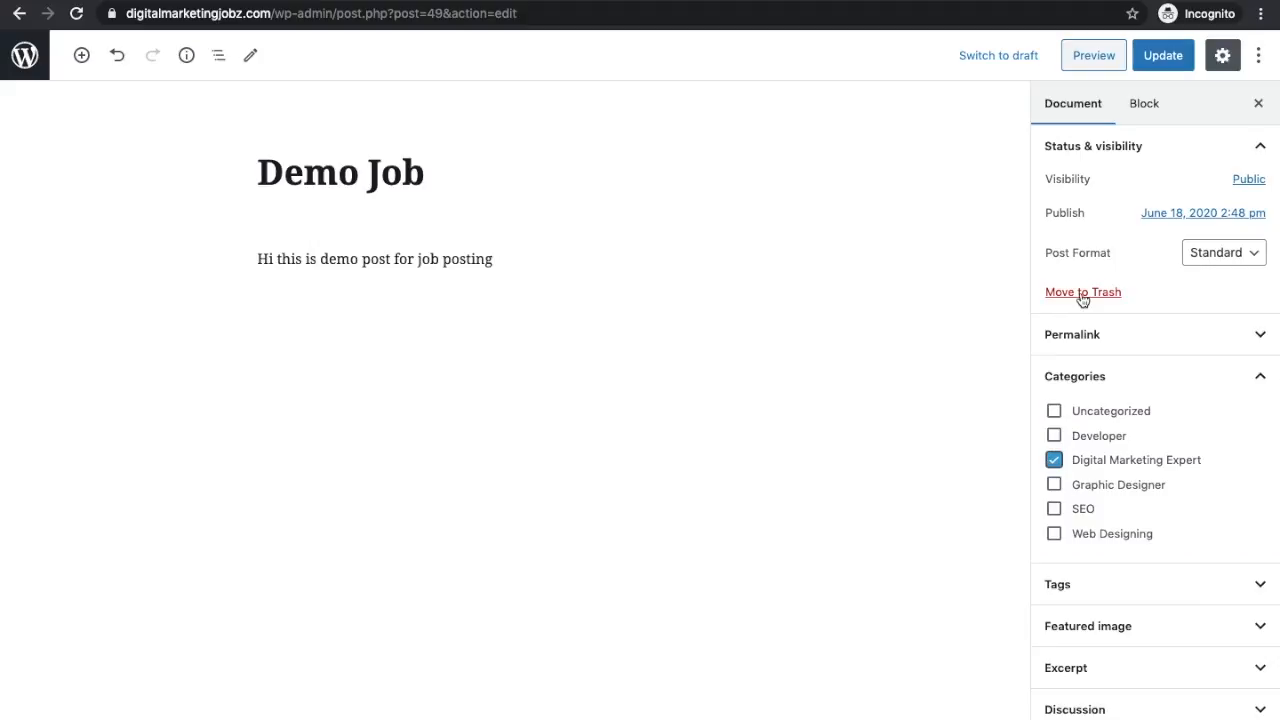
pyautogui.click(1167, 55)
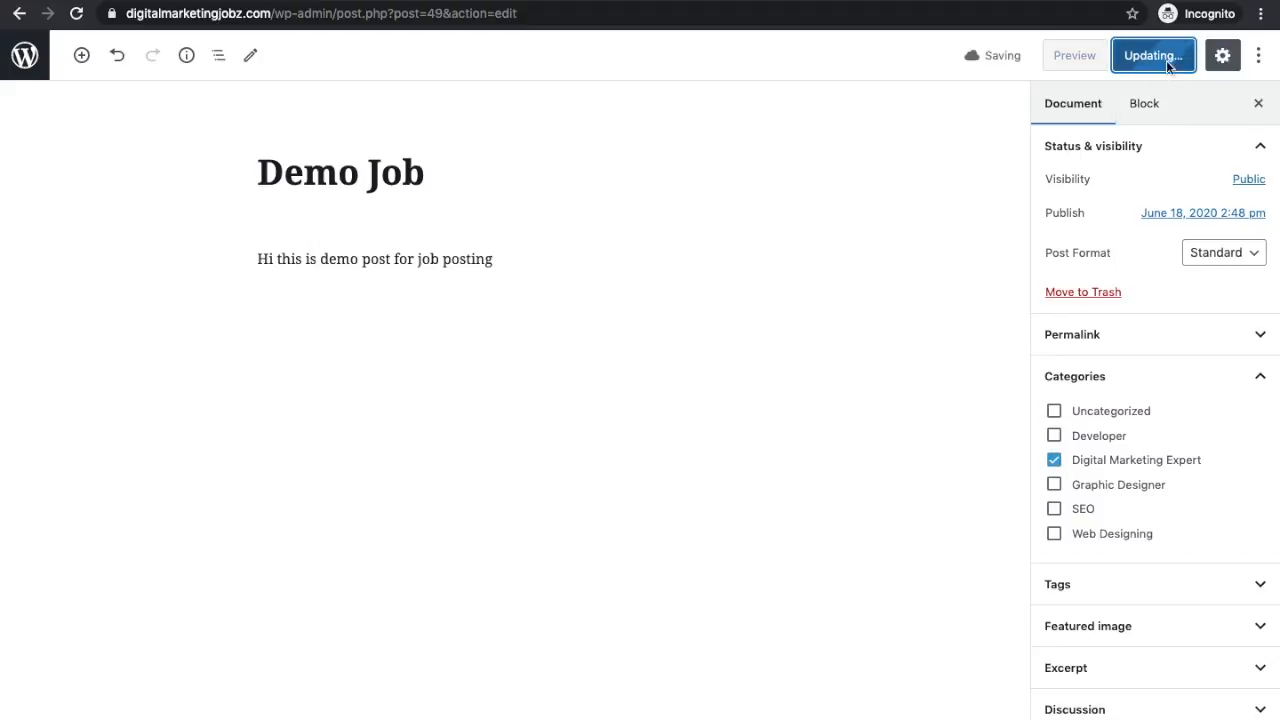